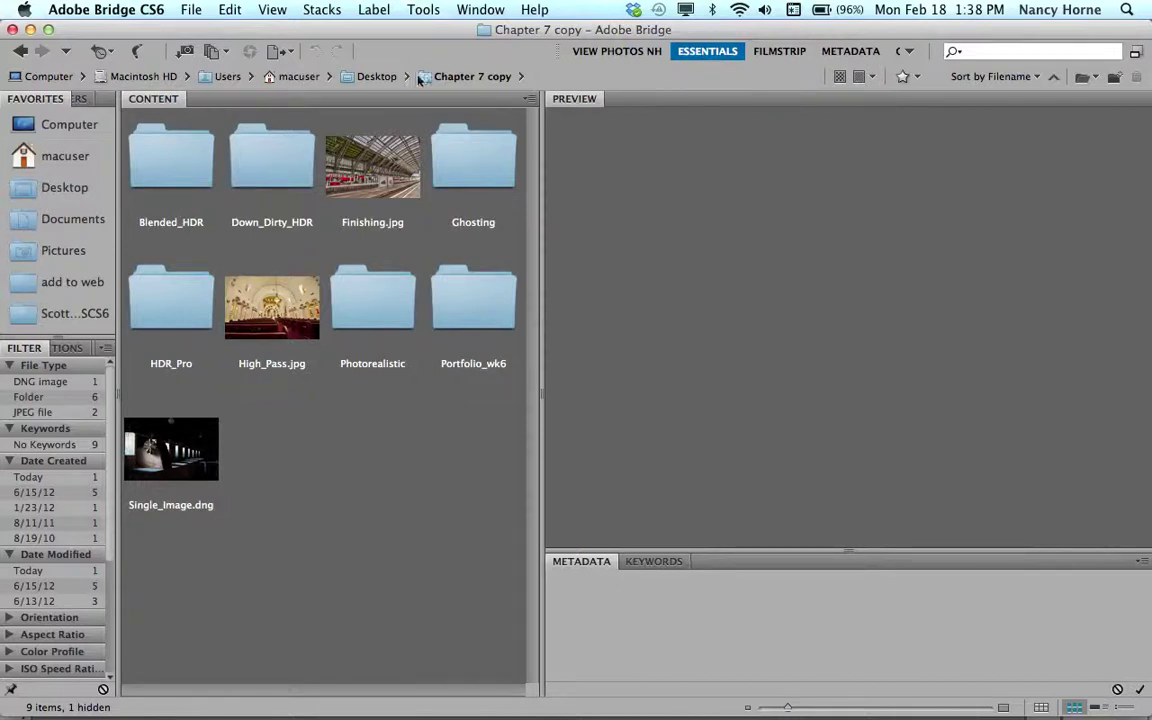
Preview the Finishing.jpg train-station photo with its metadata (1267 x 838, 976 KB)
left_click(383, 178)
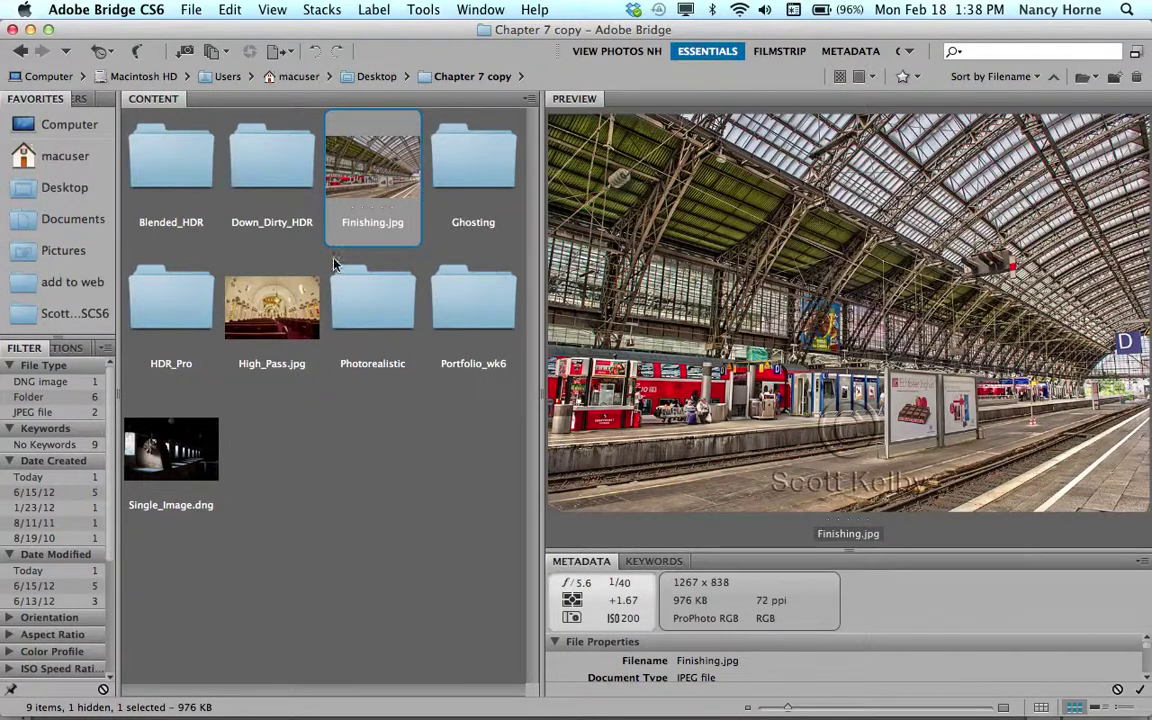
Preview High_Pass.jpg, then Single_Image.dng (256 x 170, 9.48 MB)
left_click(272, 295)
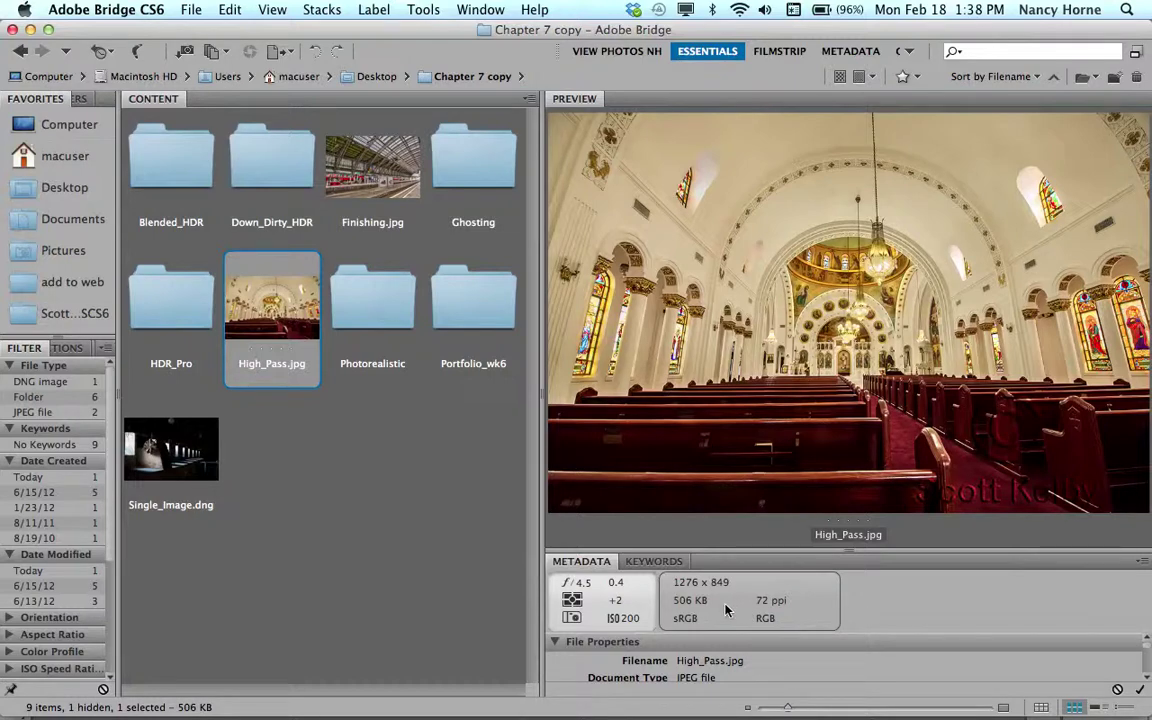
left_click(180, 462)
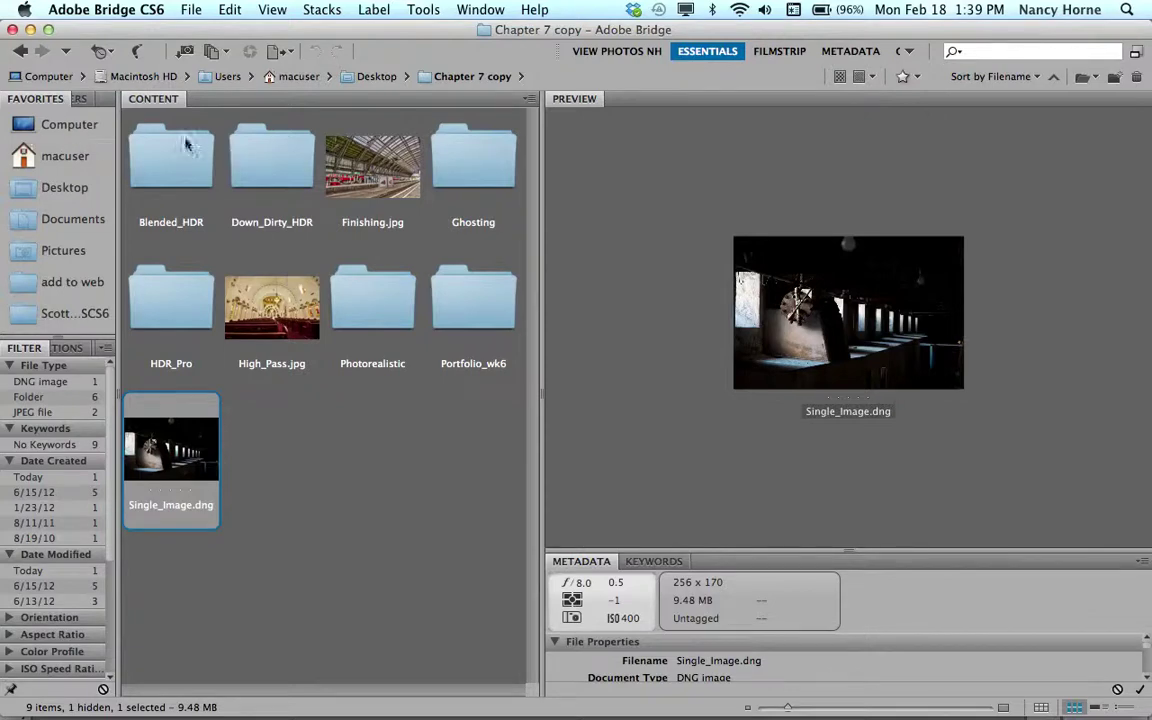
double_click(165, 175)
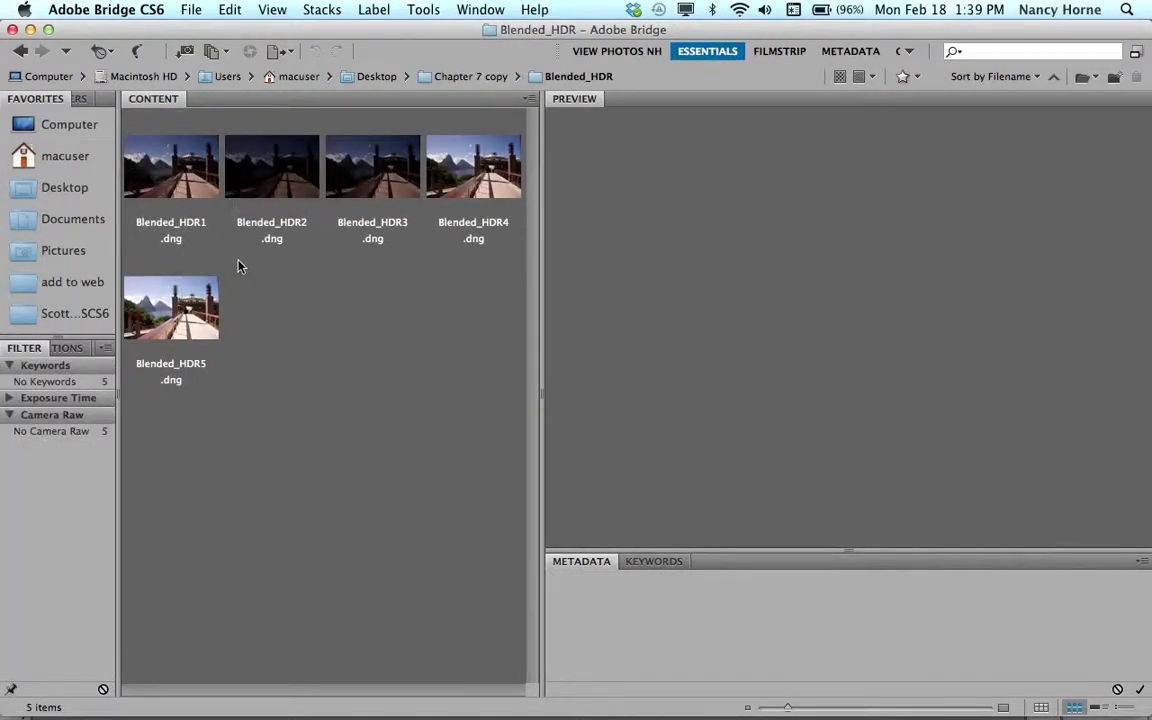
left_click(165, 165)
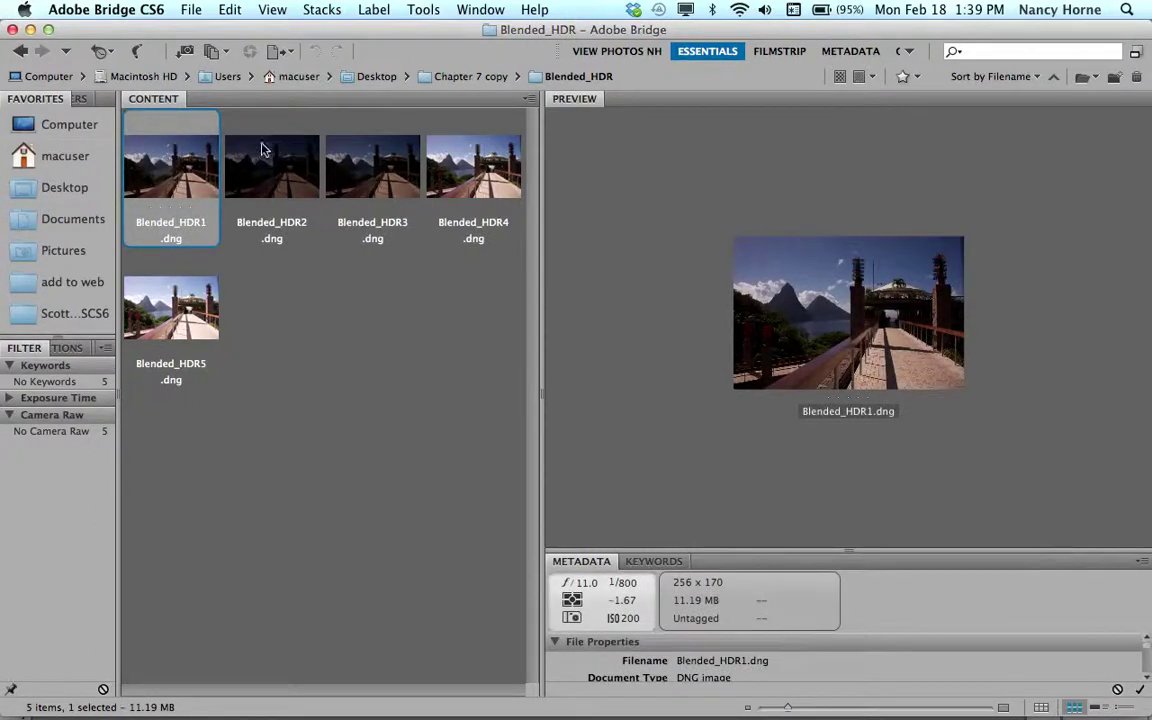
left_click(262, 173)
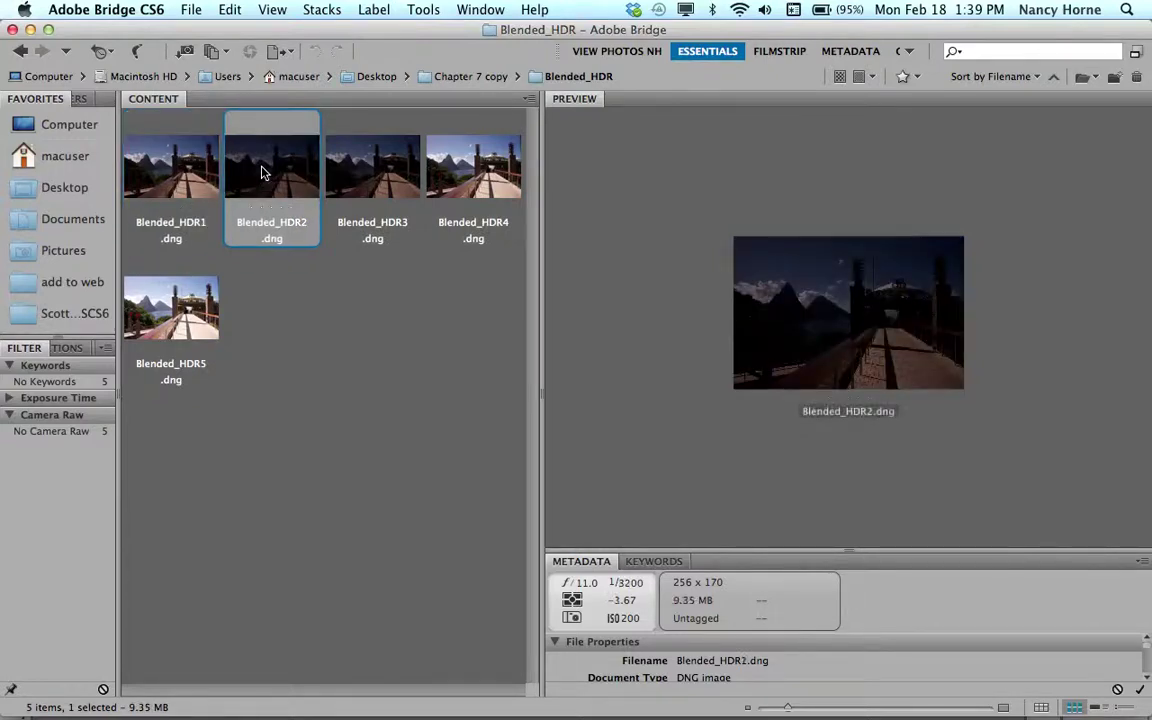
left_click(367, 184)
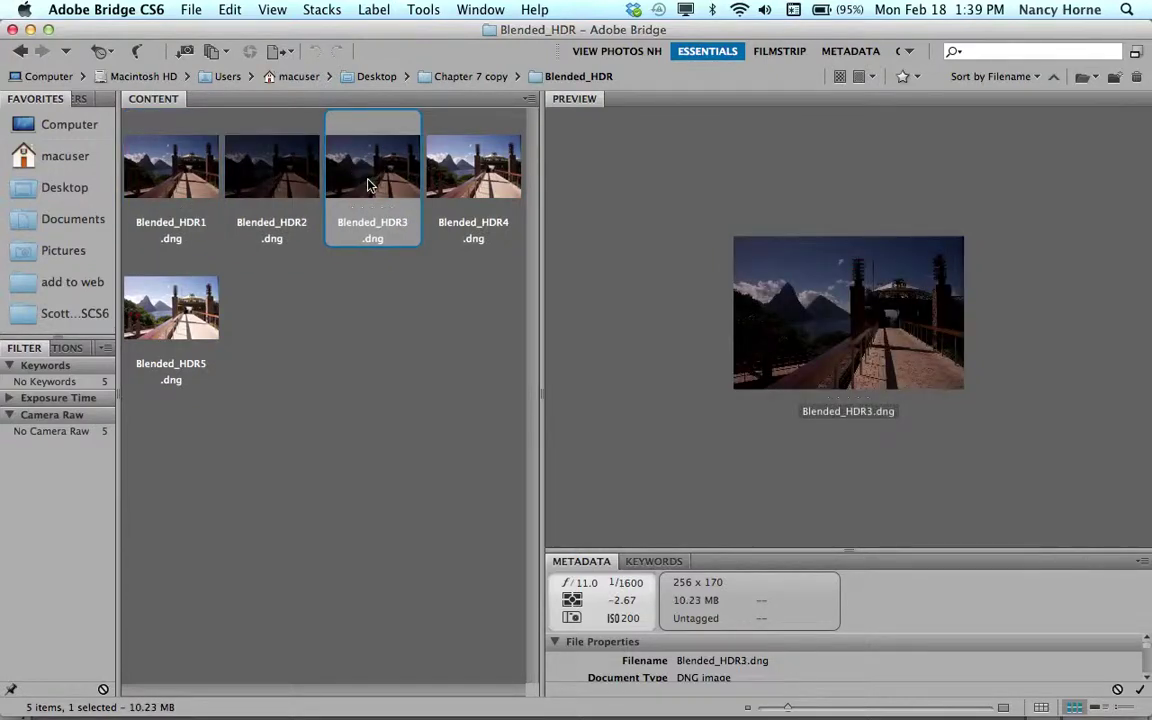
left_click(425, 152)
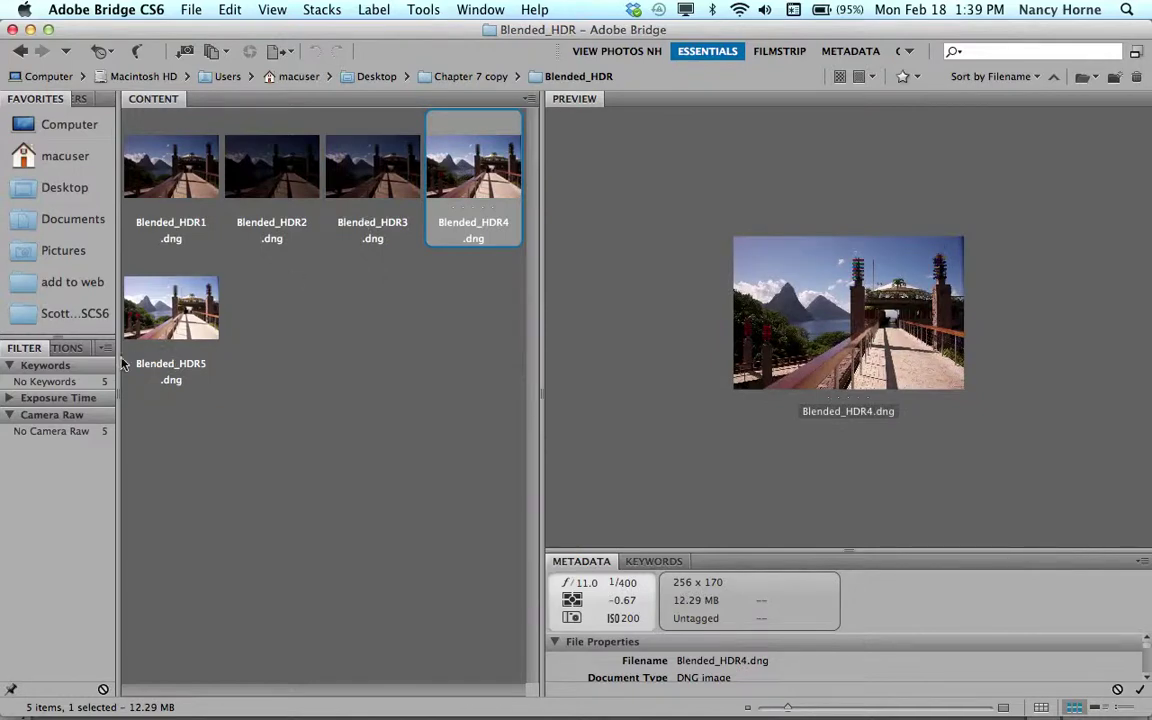
left_click(143, 330)
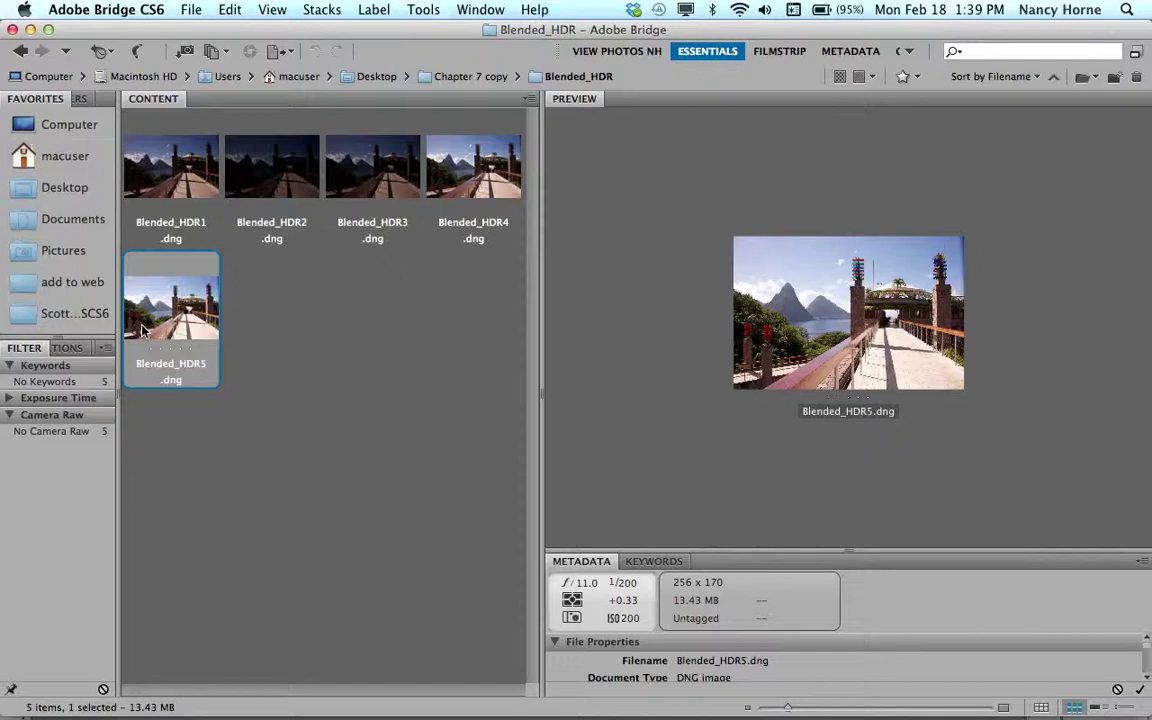
left_click(443, 344)
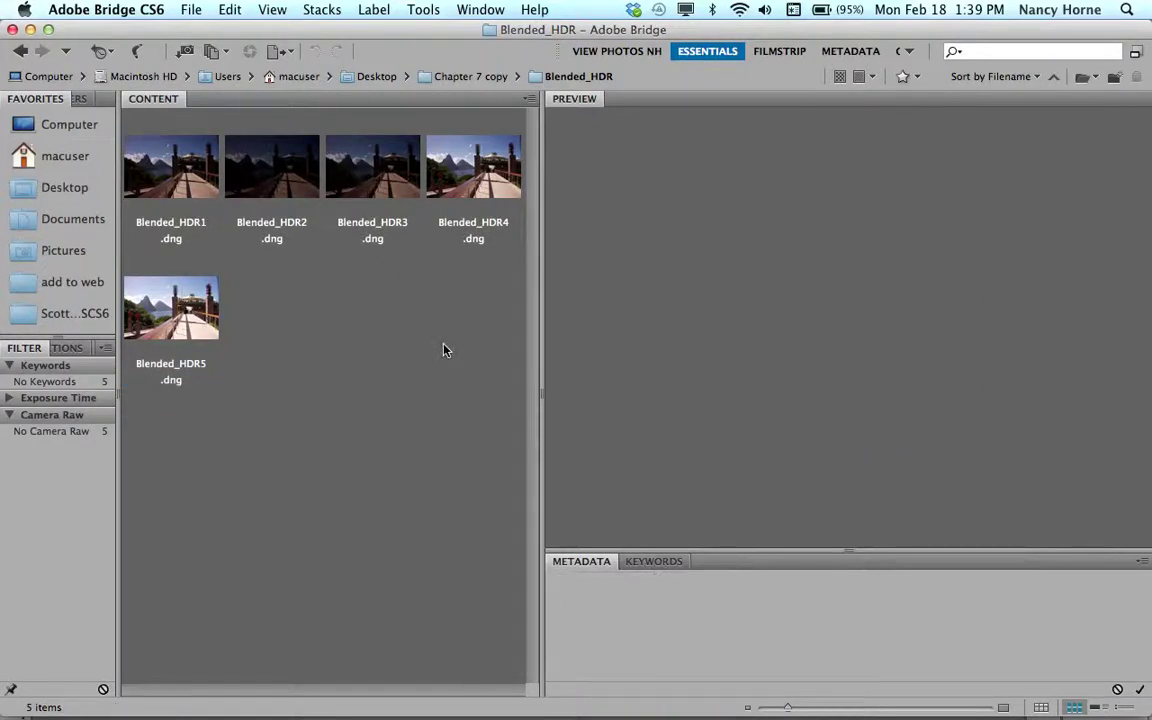
Select all five Blended_HDR DNG files and open them with Adobe Photoshop CS6
key("super+a")
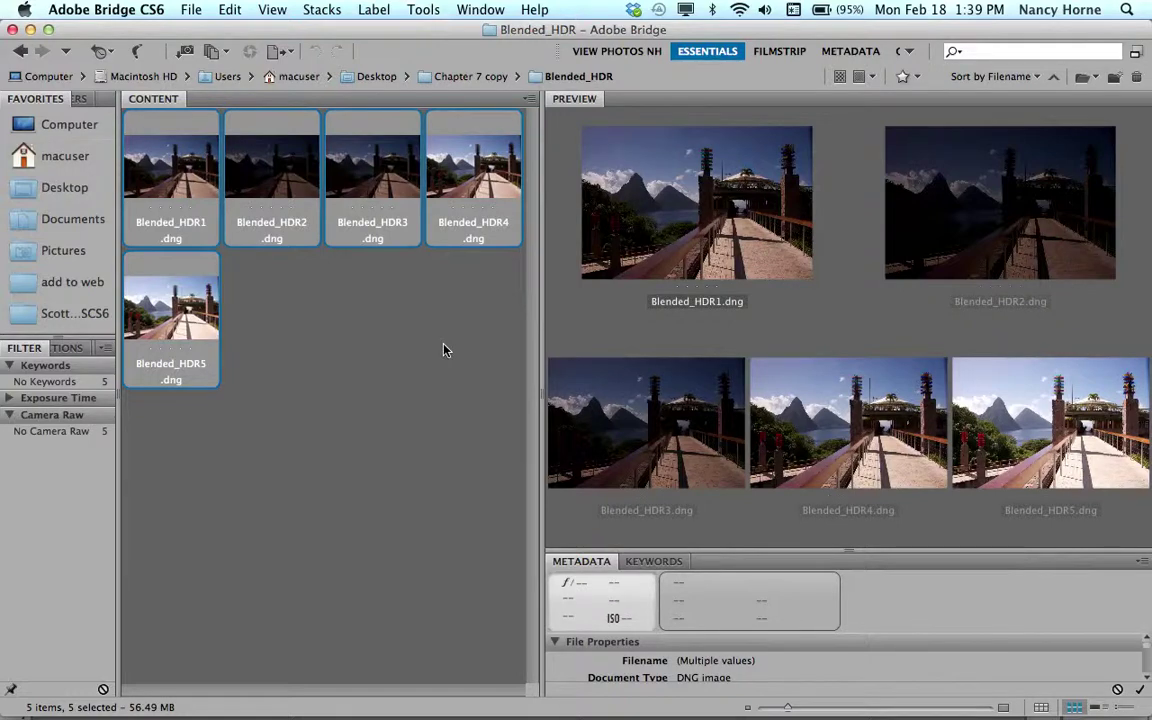
right_click(380, 215)
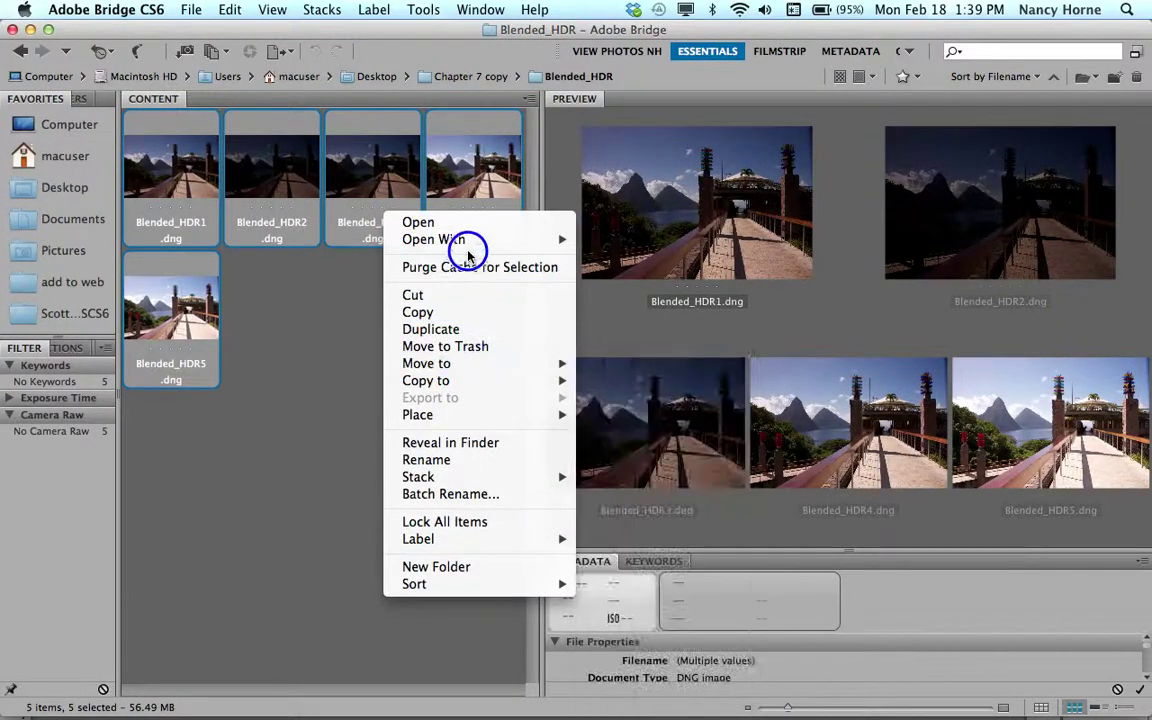
mouse_move(465, 240)
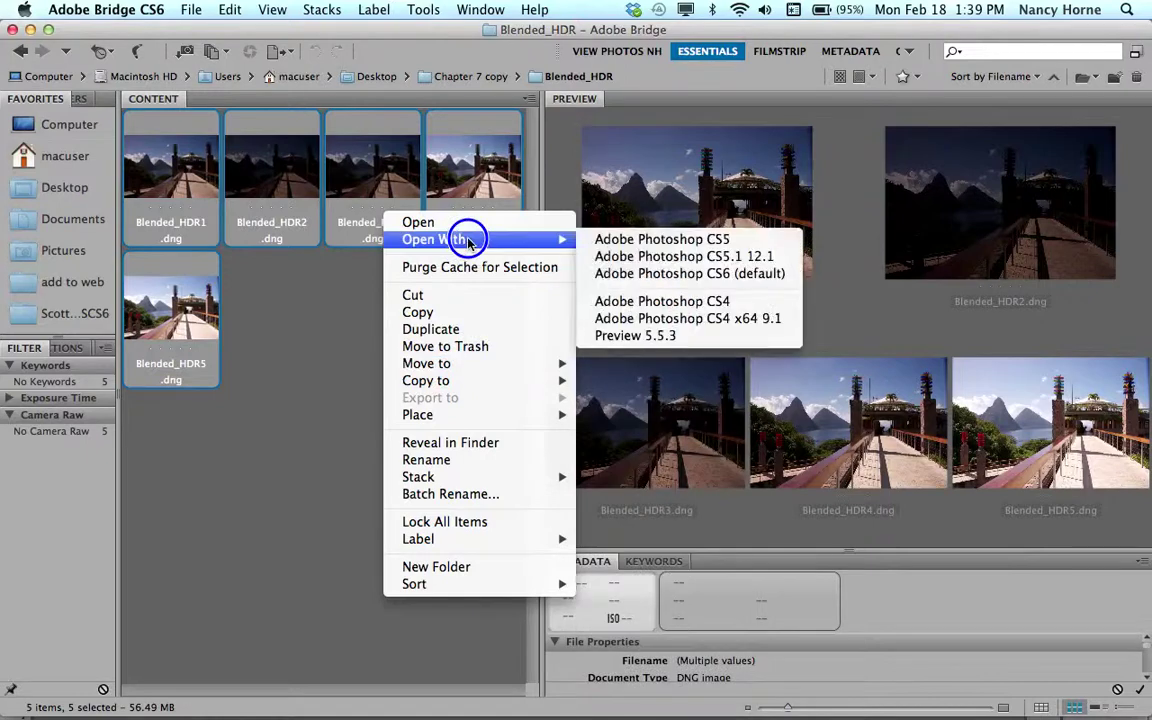
left_click(633, 275)
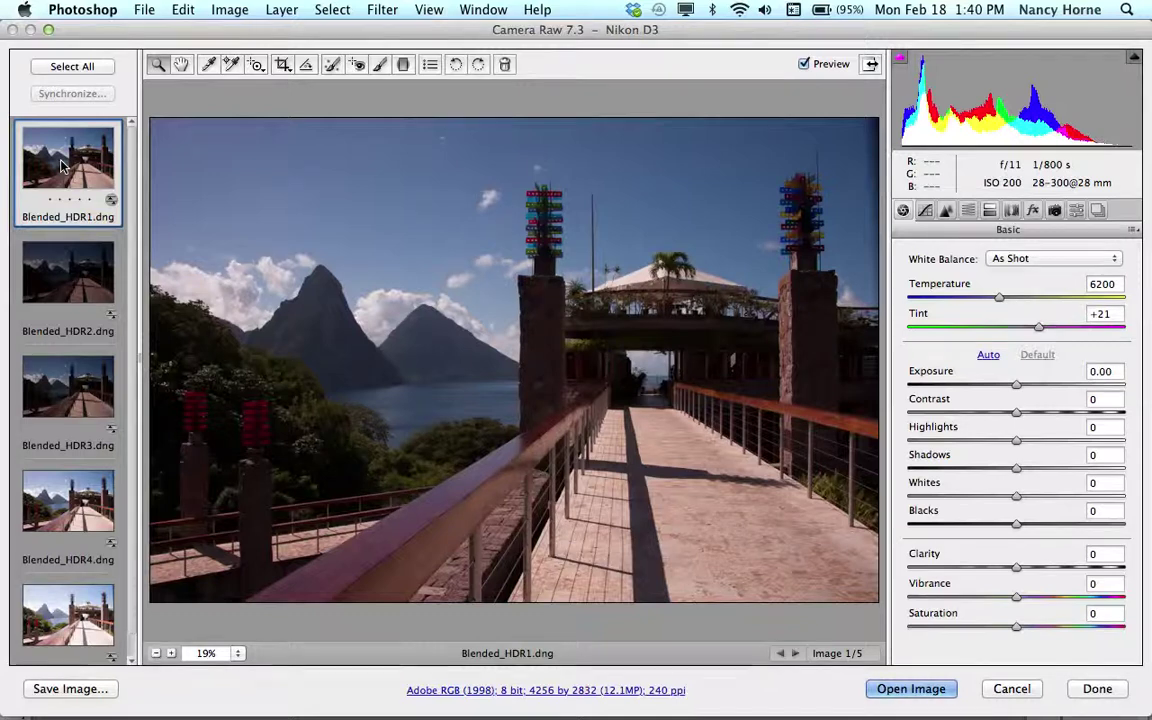
Select all five filmstrip images in Camera Raw and open them as Photoshop documents
key("super+a")
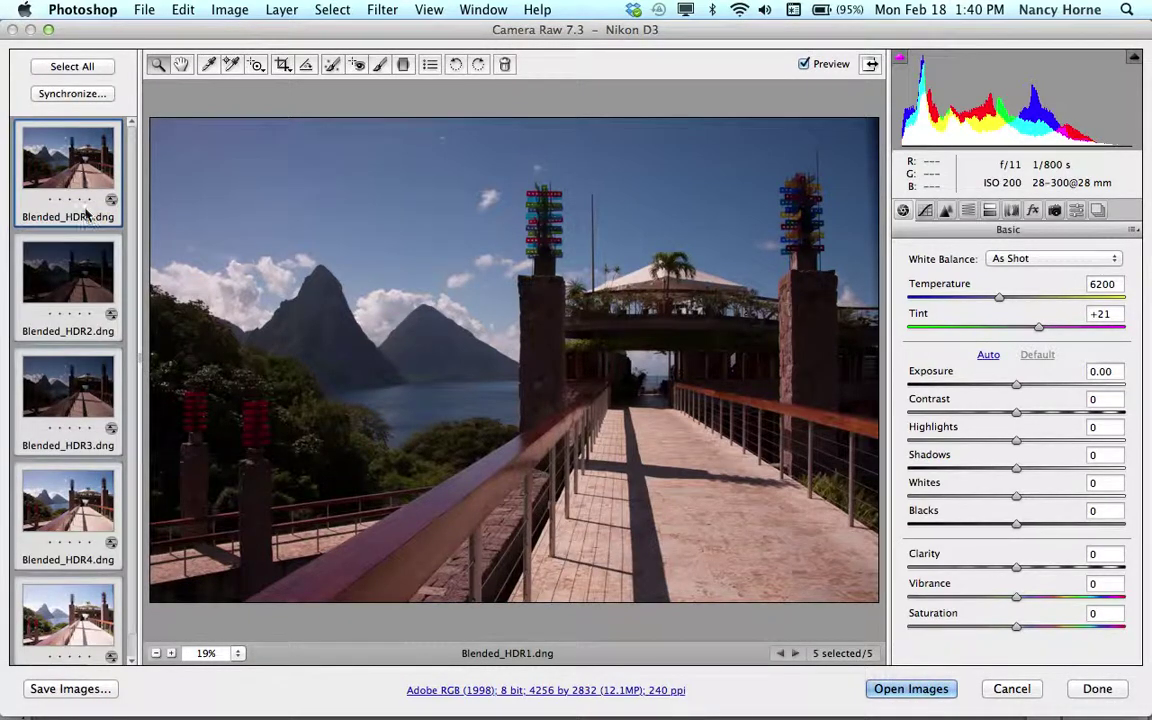
left_click(906, 690)
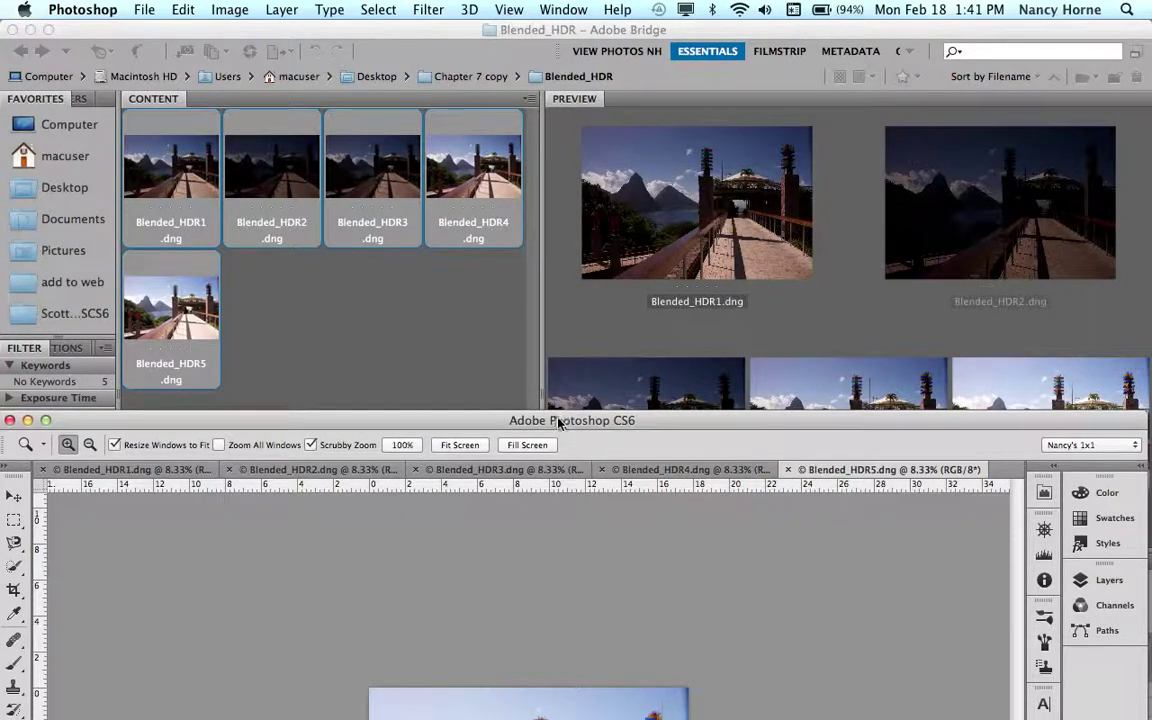
Move the Photoshop window over Bridge and open File > Save for Web for Blended_HDR5.dng
left_click_drag(558, 422, 565, 22)
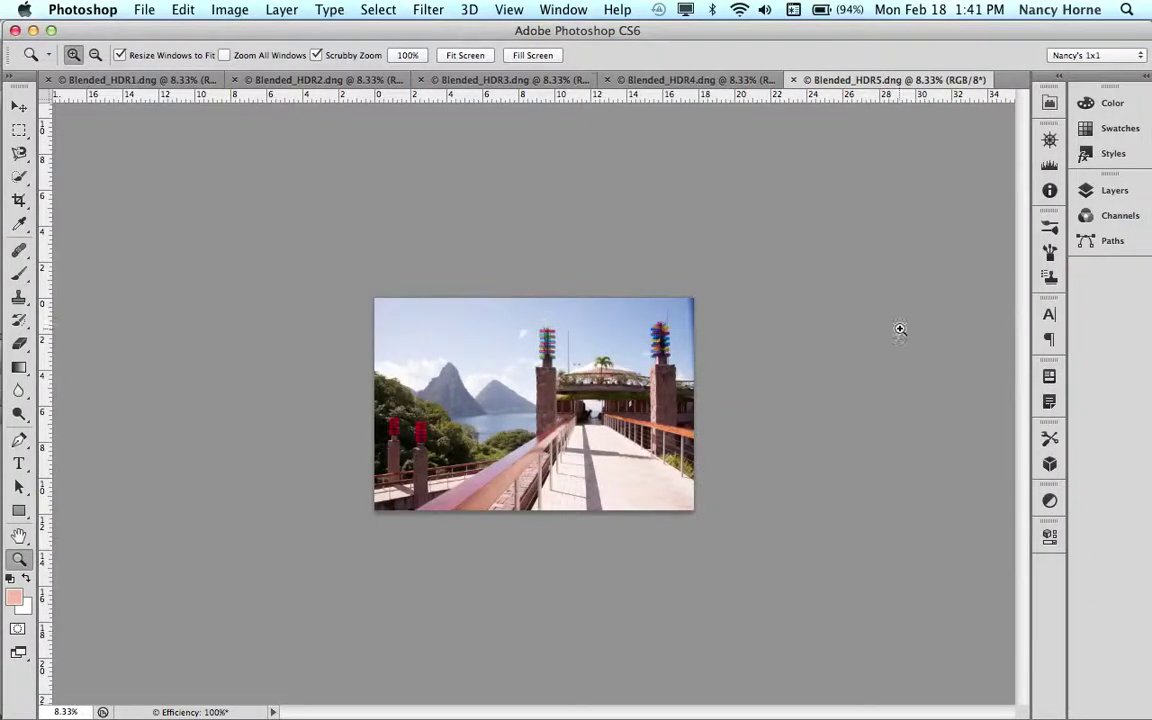
left_click(145, 8)
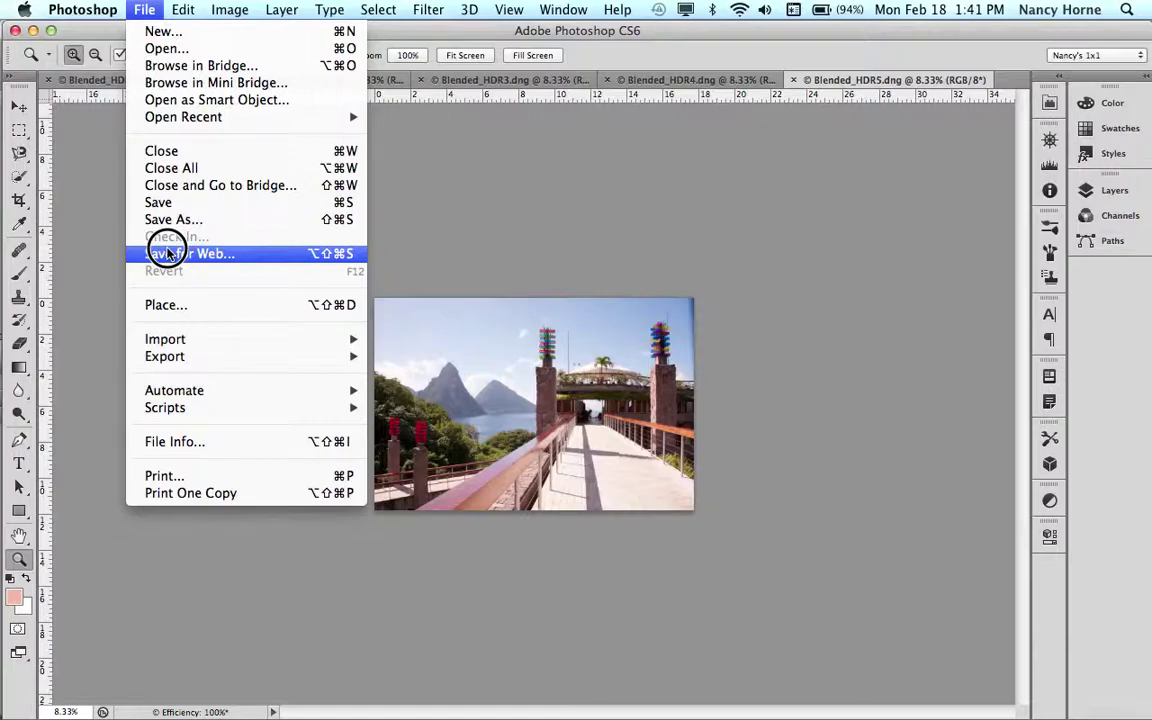
left_click(167, 253)
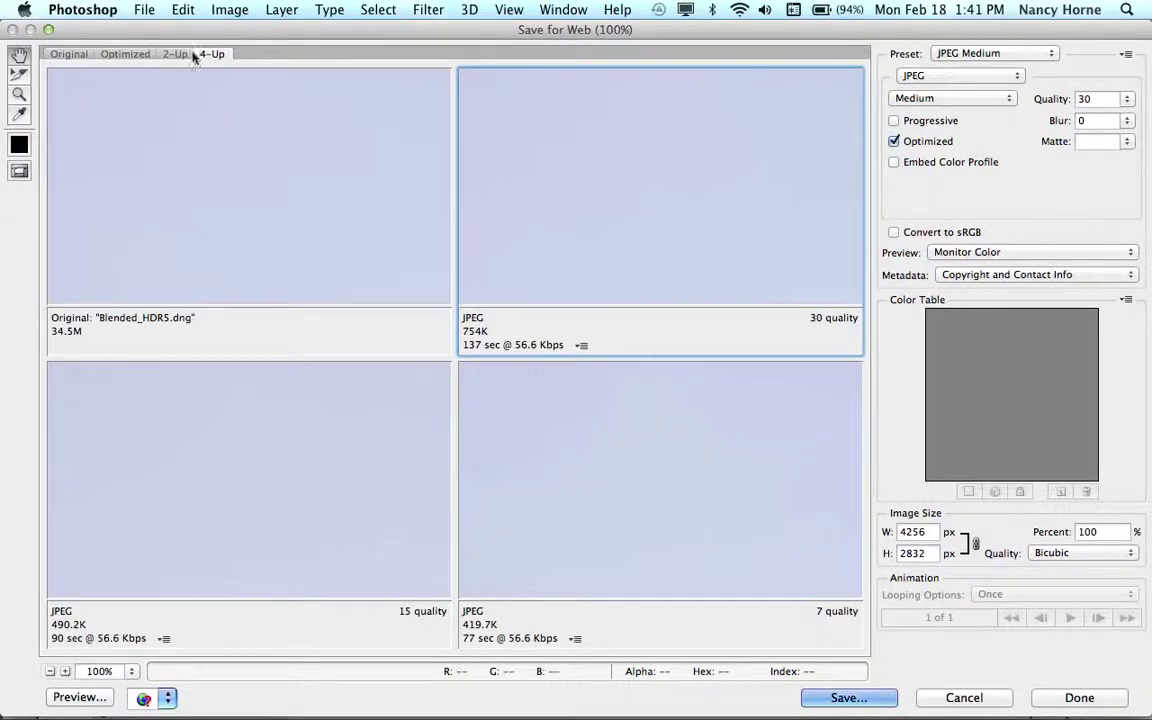
Cycle through the Original, Optimized, 2-Up and 4-Up preview views, ending in 4-Up
left_click(70, 54)
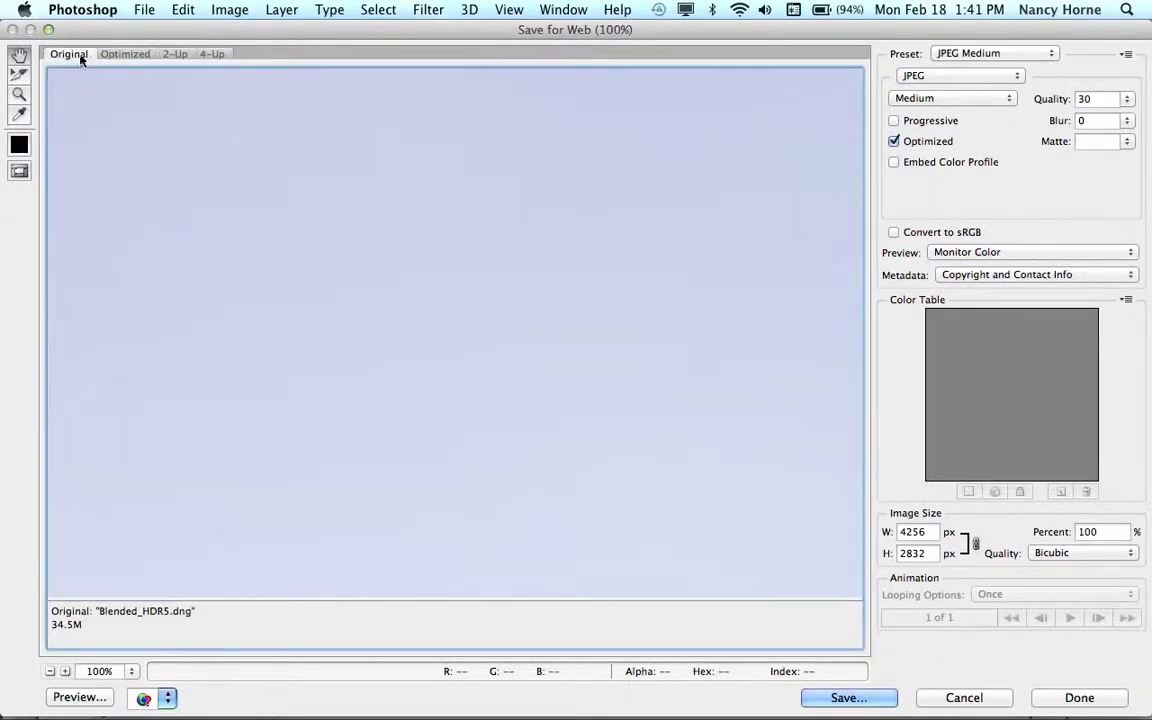
left_click(122, 53)
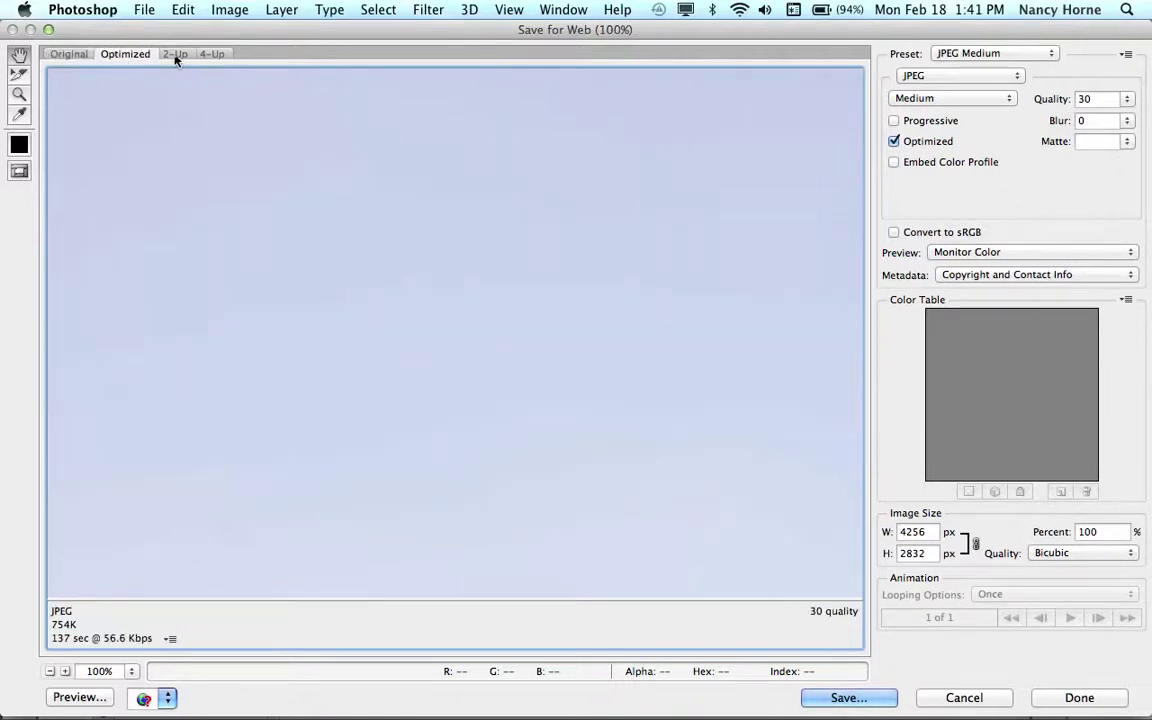
left_click(175, 55)
left_click(211, 54)
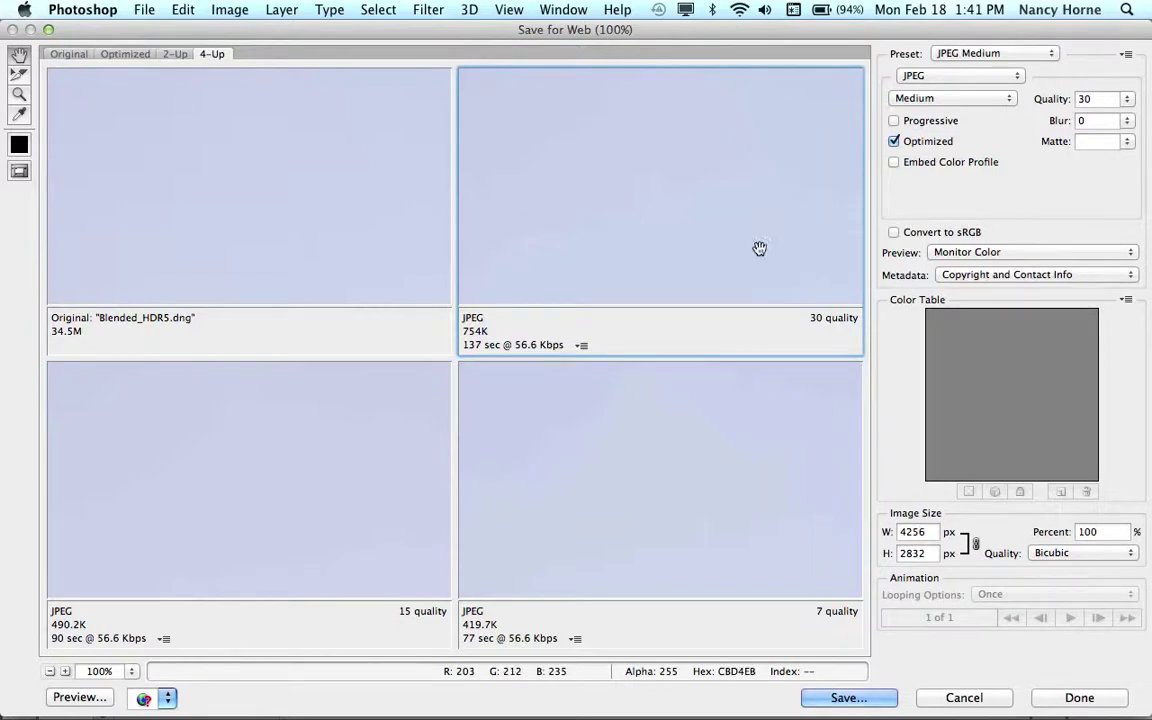
Pan the four previews to bring the clouds, mountain and trees into view
left_click_drag(758, 256, 640, 118)
left_click_drag(738, 226, 692, 69)
left_click_drag(789, 257, 686, 136)
left_click_drag(776, 207, 650, 20)
left_click_drag(669, 234, 532, 51)
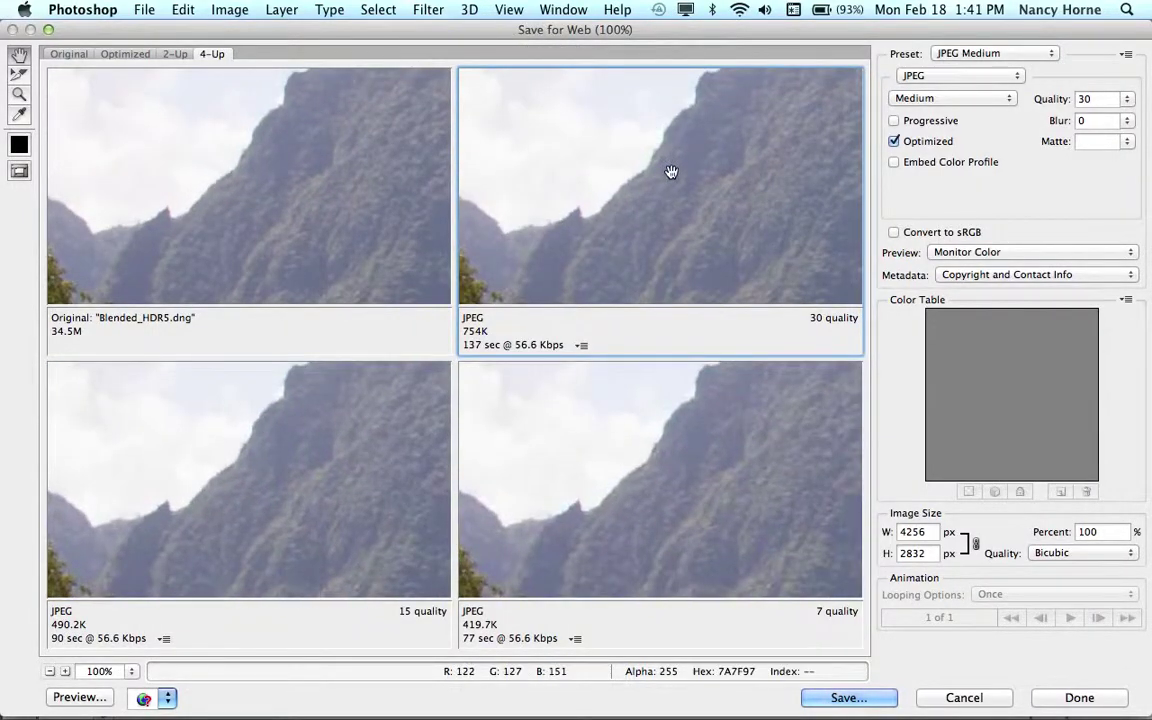
left_click_drag(671, 172, 699, 137)
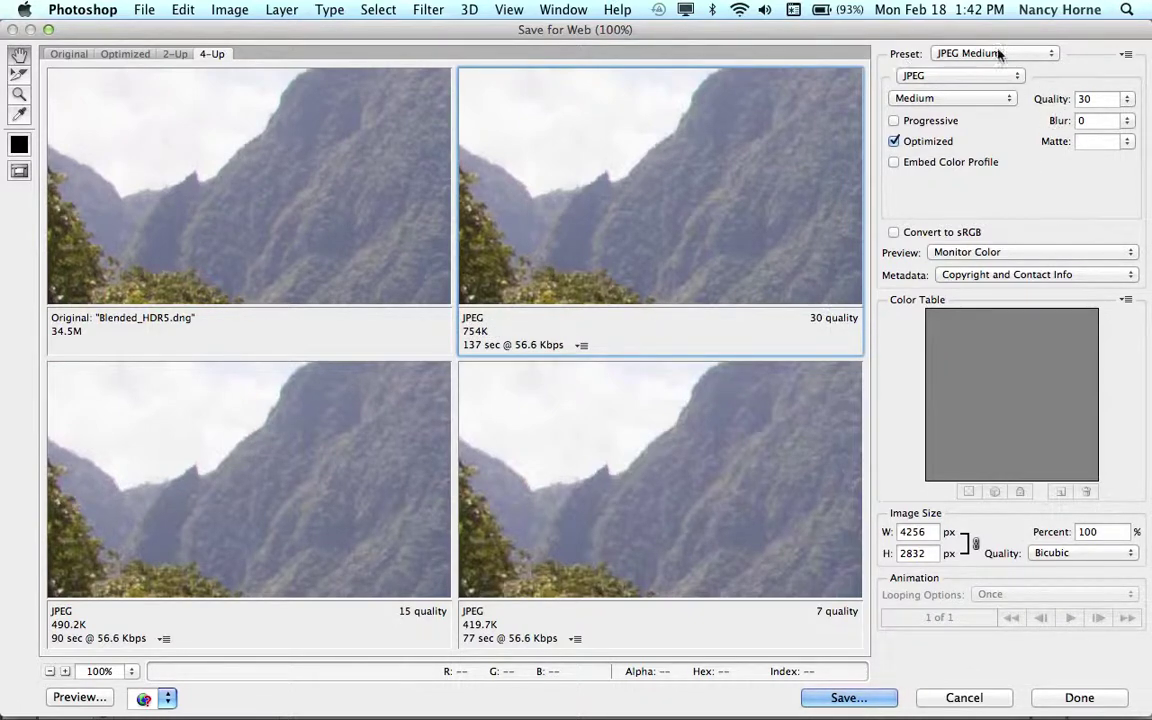
left_click(1053, 53)
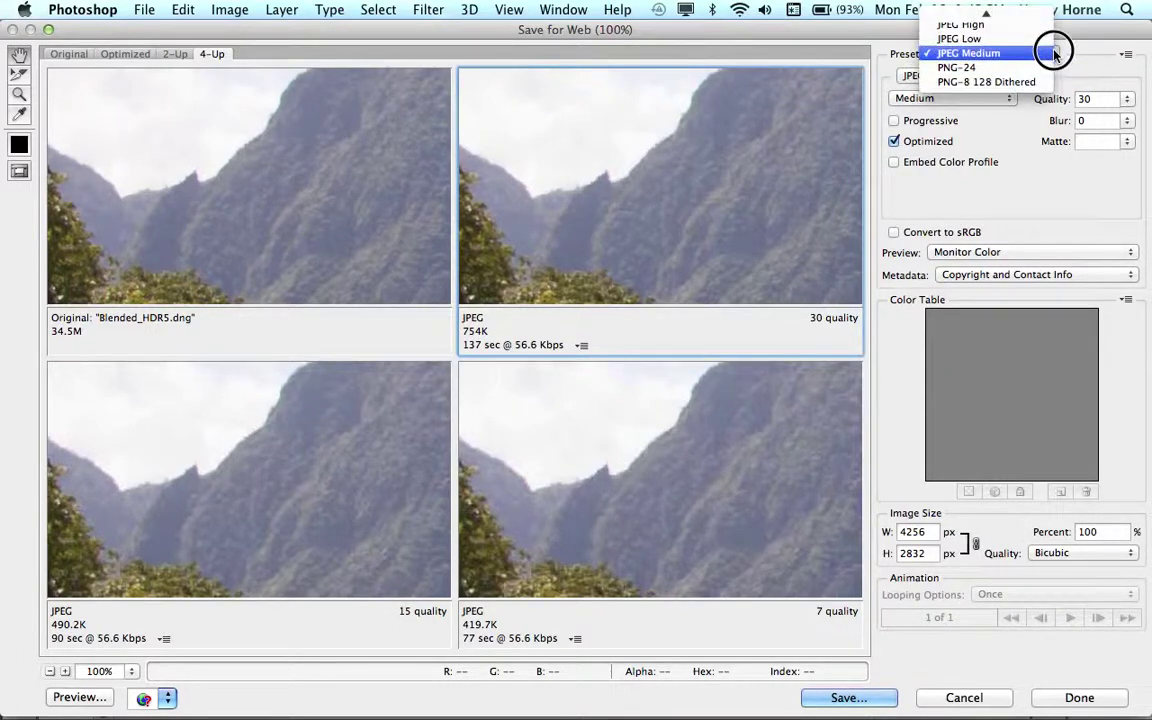
mouse_move(1030, 15)
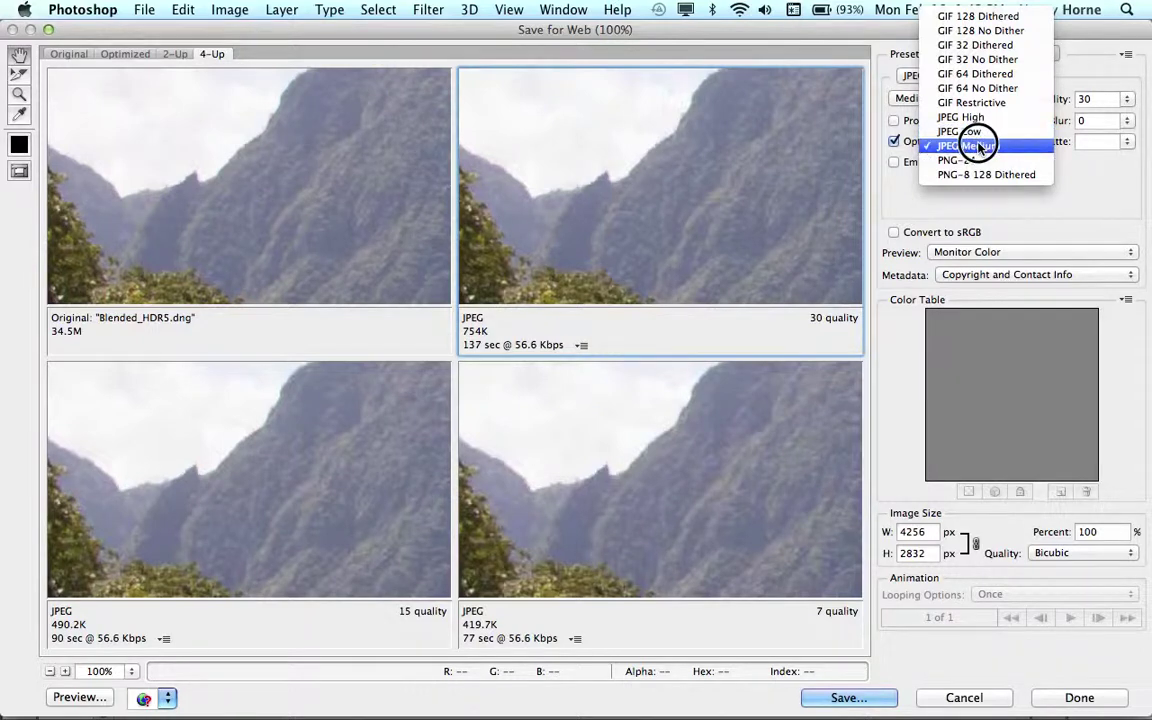
left_click(1062, 222)
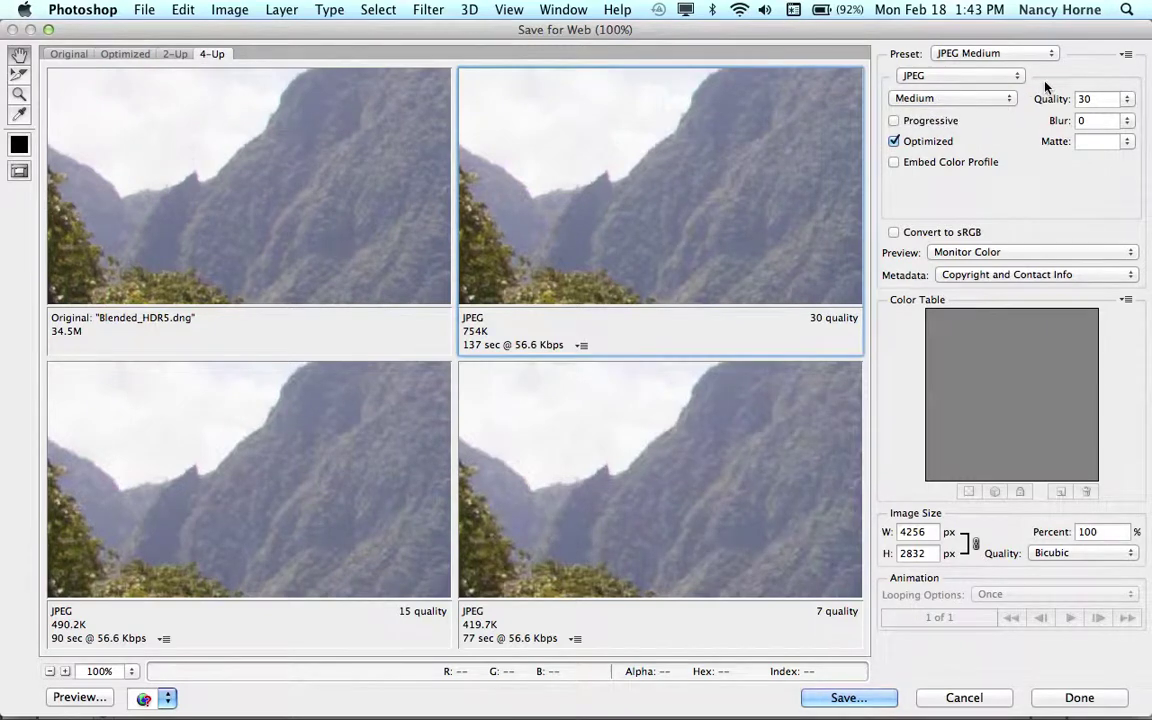
Select the JPEG quality value of 30 and pan the previews across the mountain
left_click(1128, 99)
left_click(1128, 99)
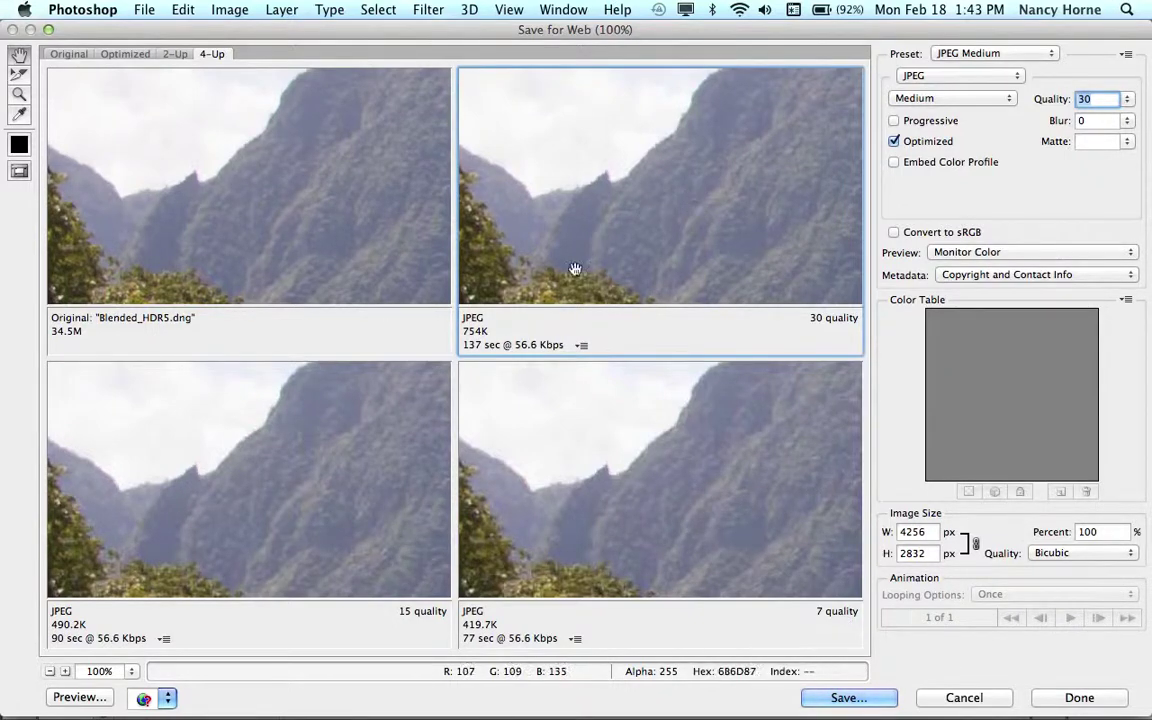
left_click_drag(575, 268, 575, 265)
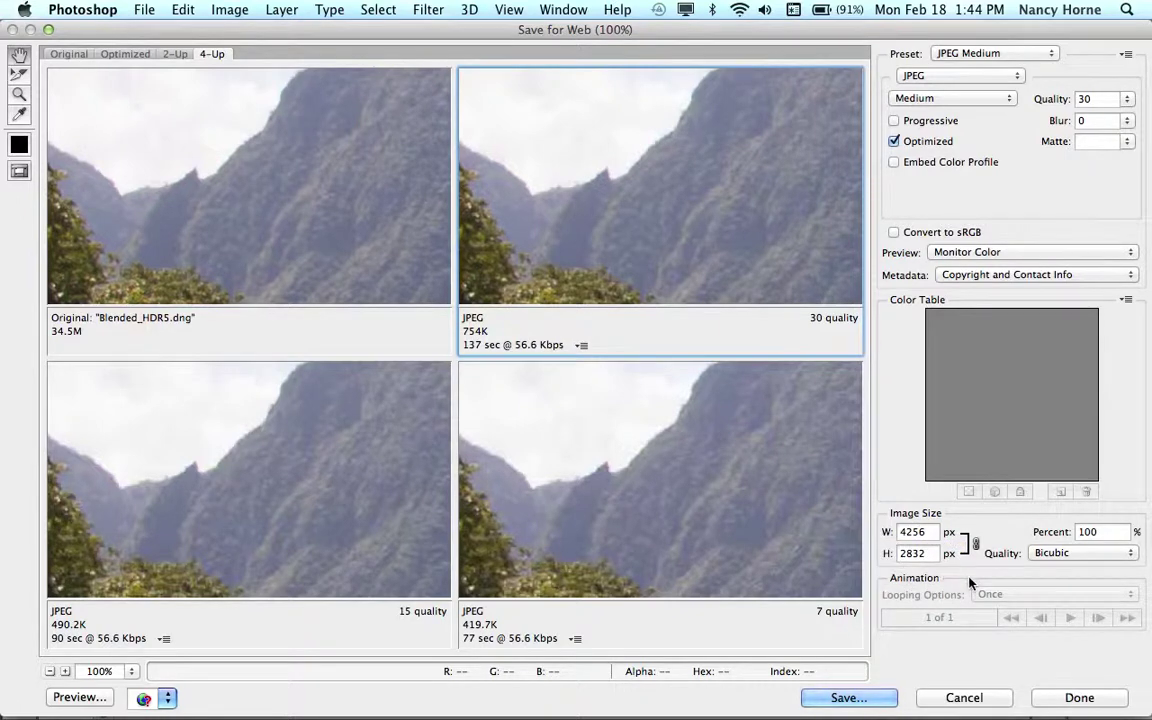
Set the output image size to 25 percent, giving 1064 x 708 px
left_click(1111, 531)
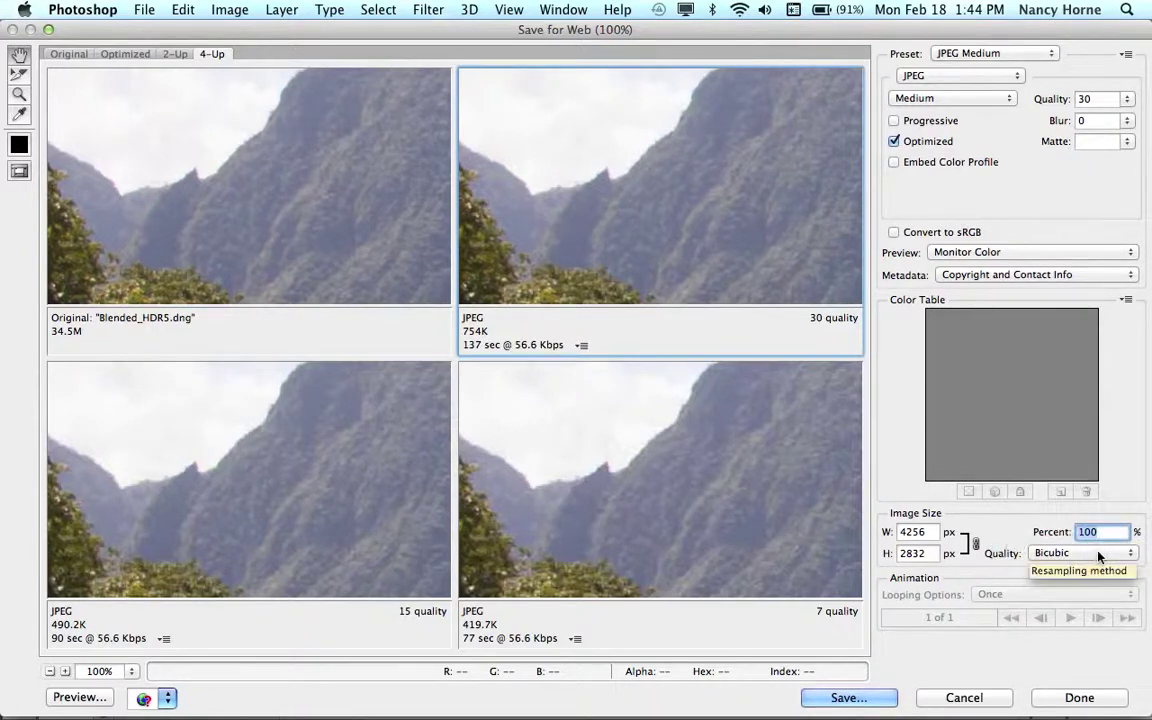
type("25")
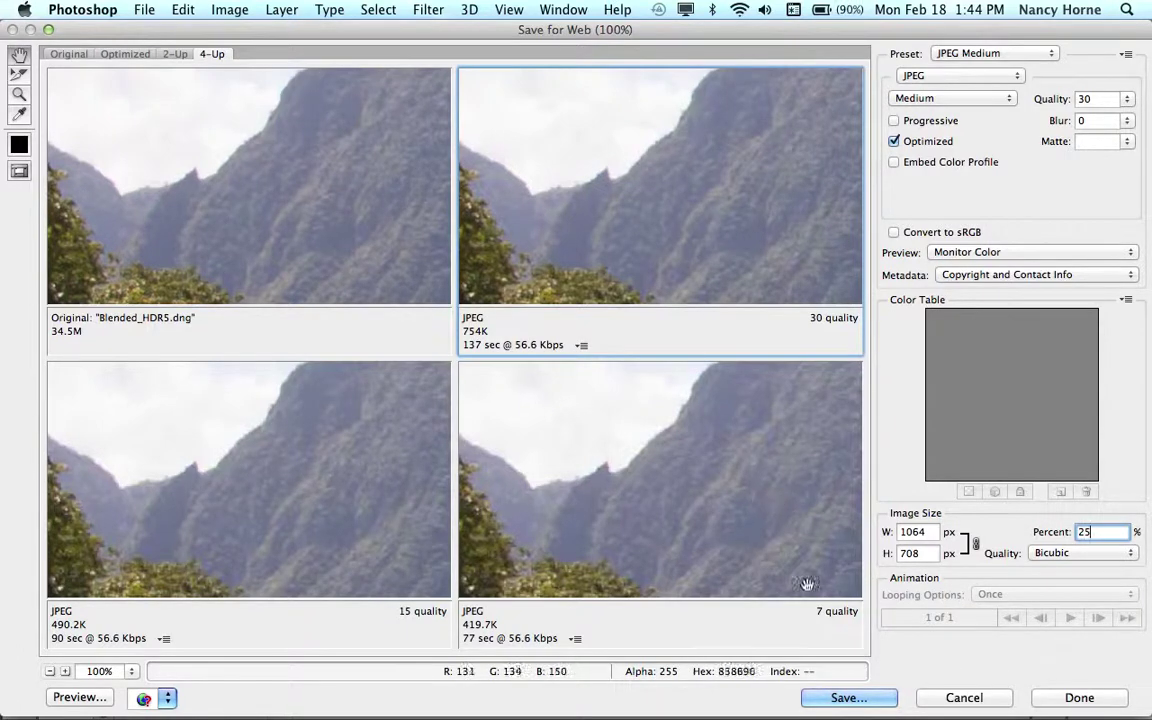
Start saving the resized JPEG and keep Portfolio_wk6 as the destination folder
left_click(853, 700)
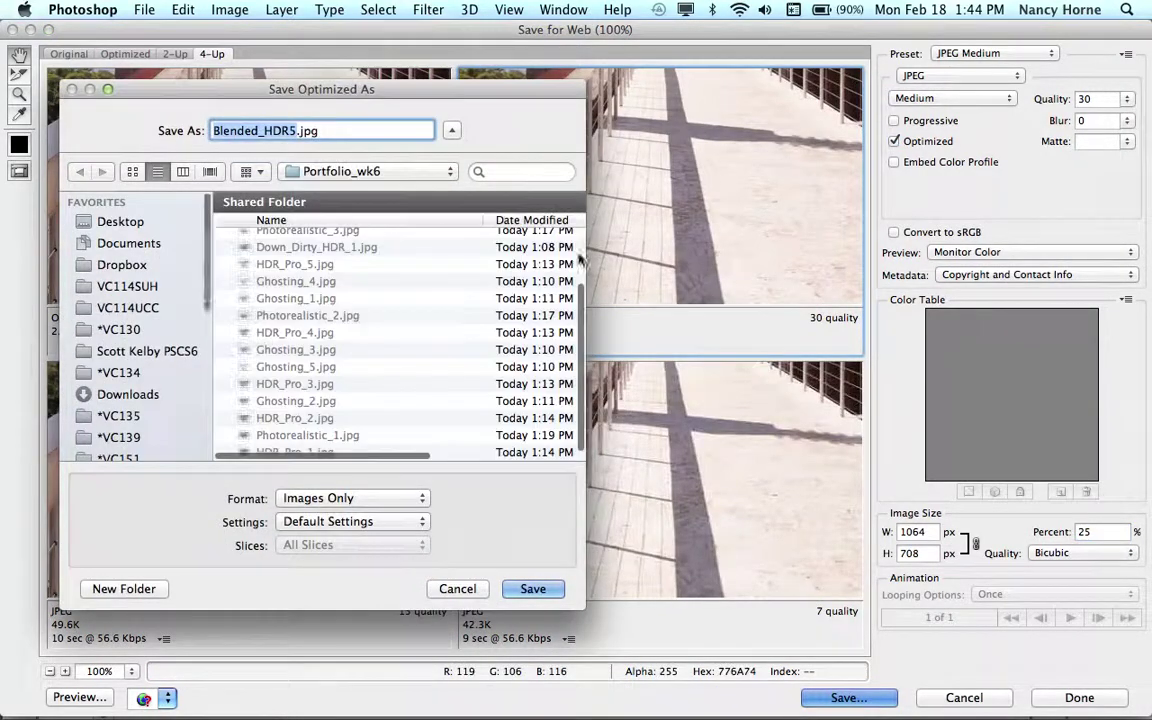
left_click_drag(449, 91, 992, 65)
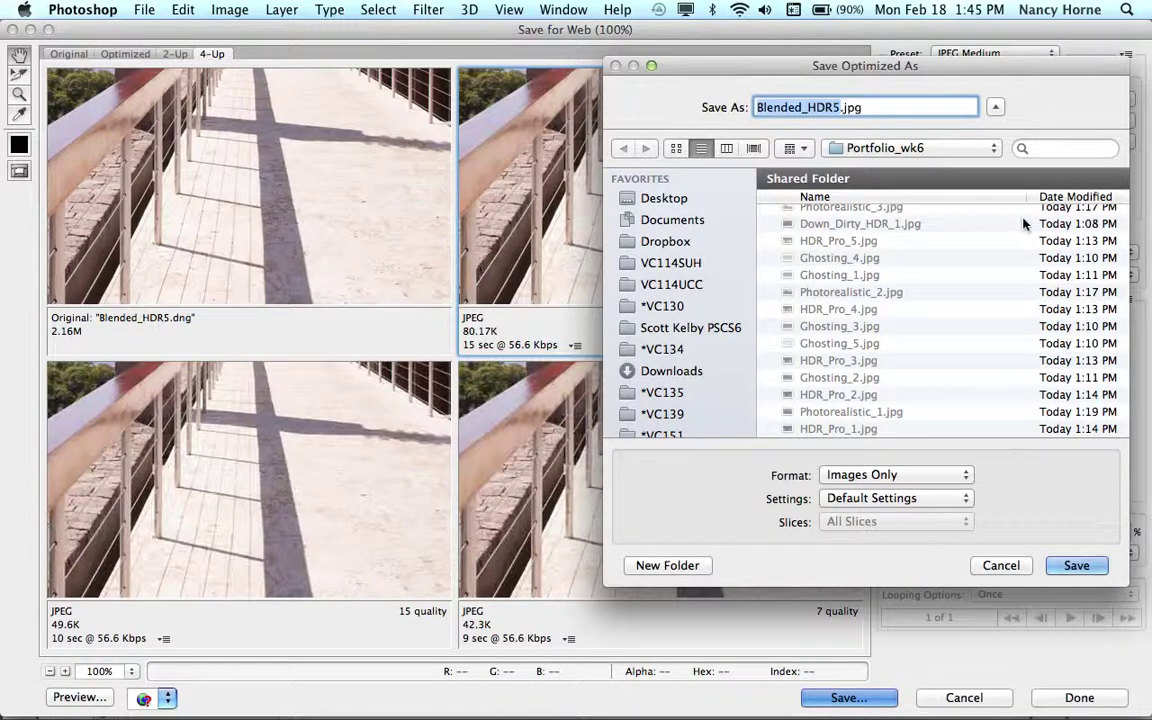
left_click(931, 149)
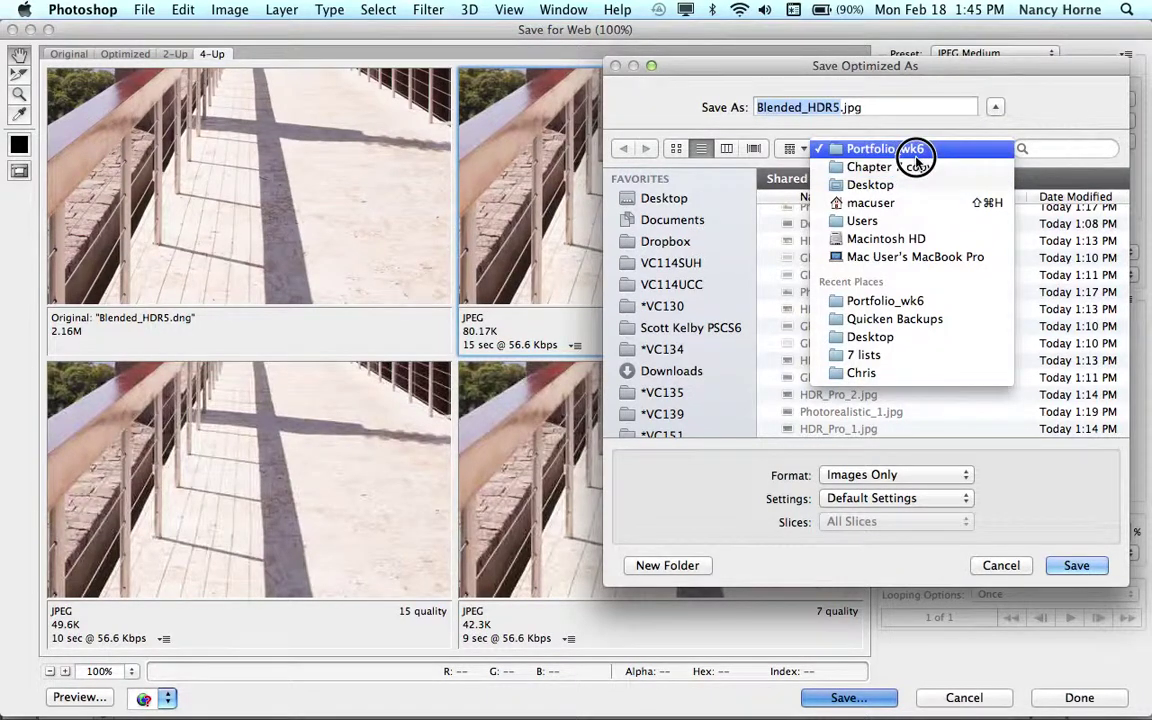
left_click(917, 150)
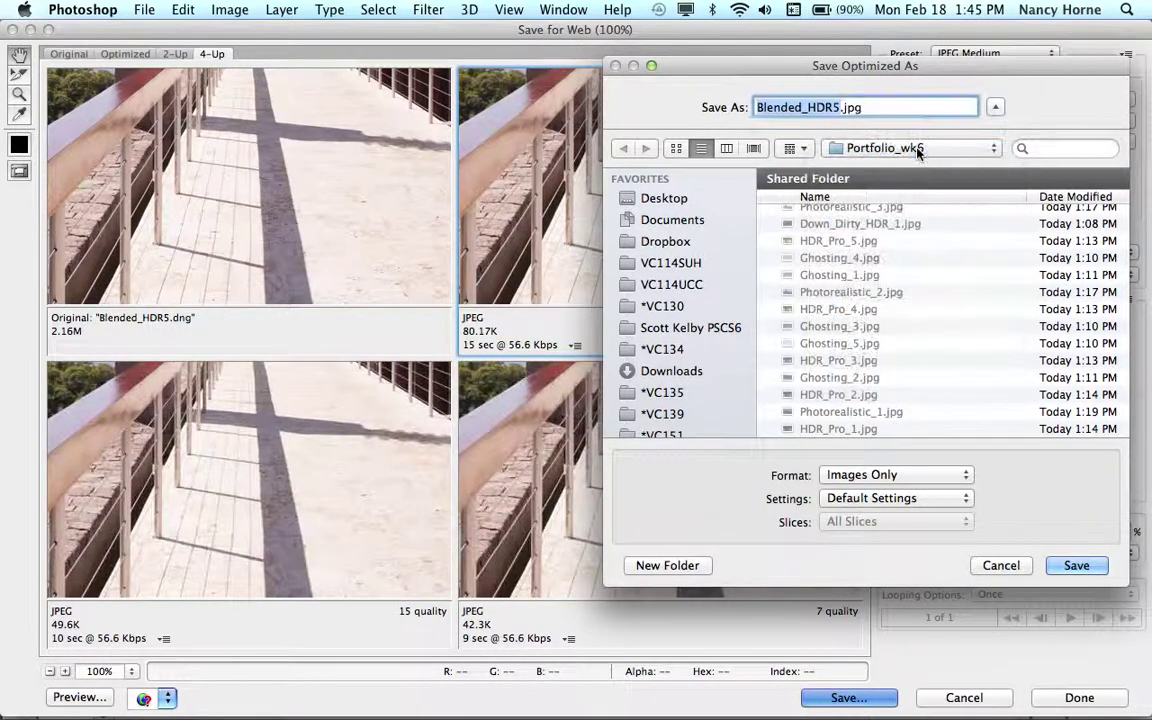
Save Blended_HDR5.jpg to Portfolio_wk6 and bring the Blended_HDR4.dng document to the front
left_click(1076, 565)
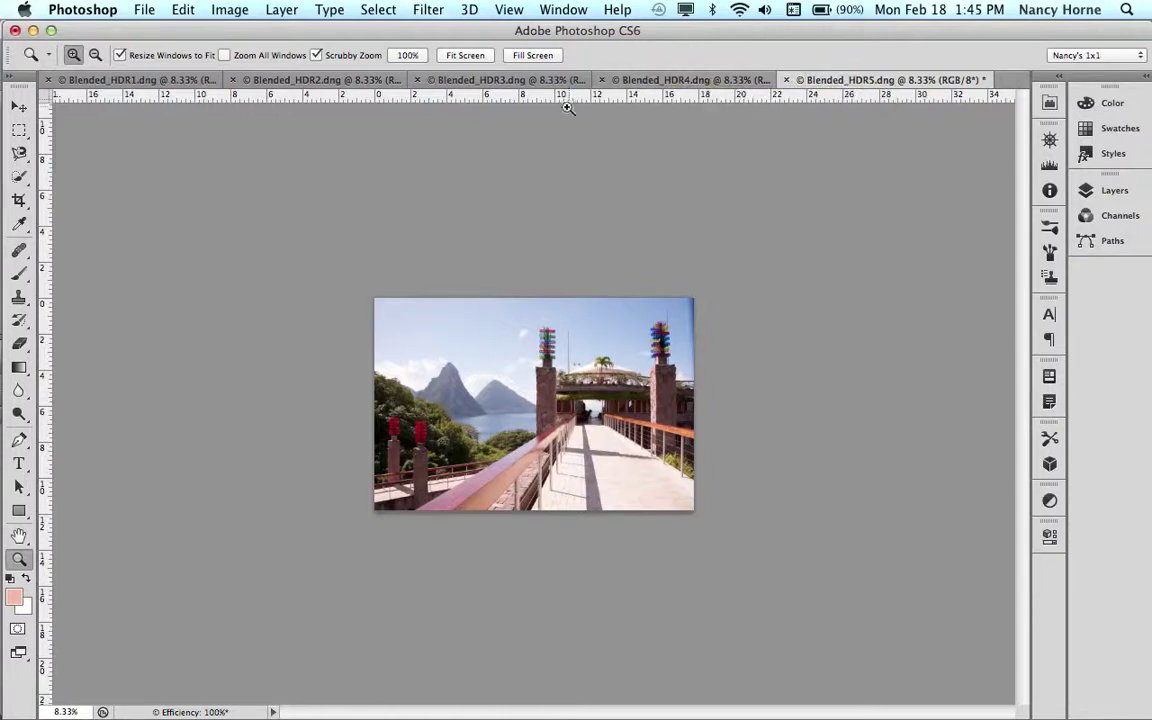
left_click(650, 82)
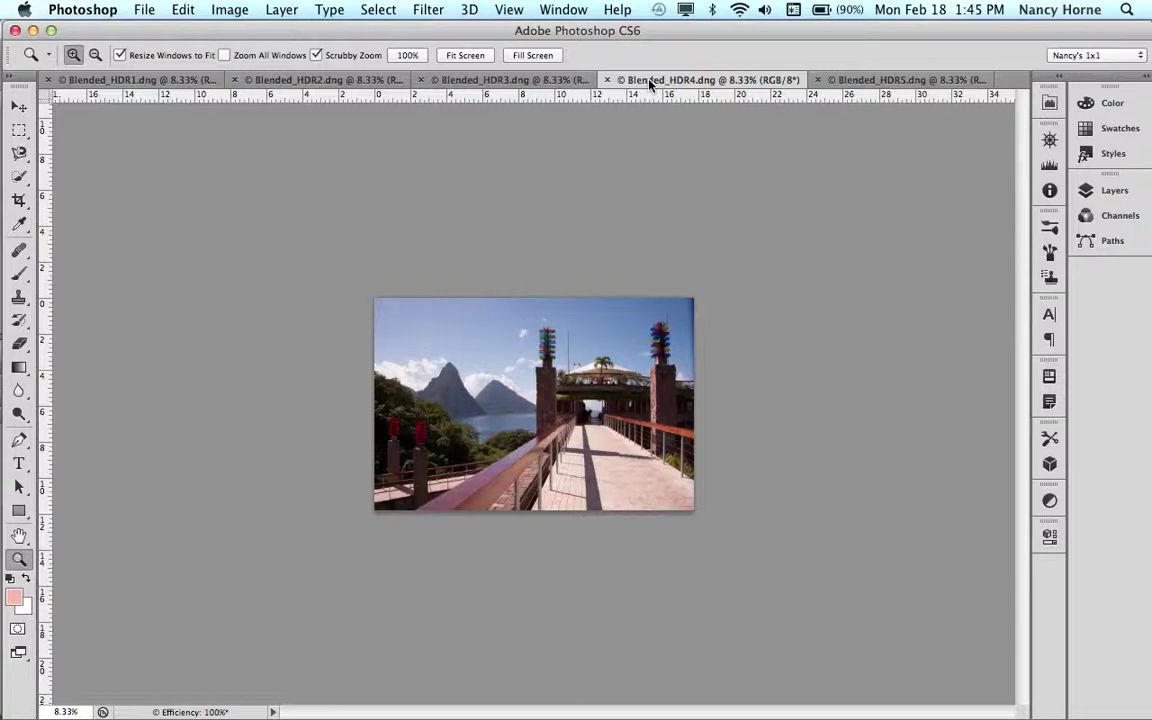
Save Blended_HDR4 for Web as a 25 percent JPEG into Portfolio_wk6
left_click(145, 9)
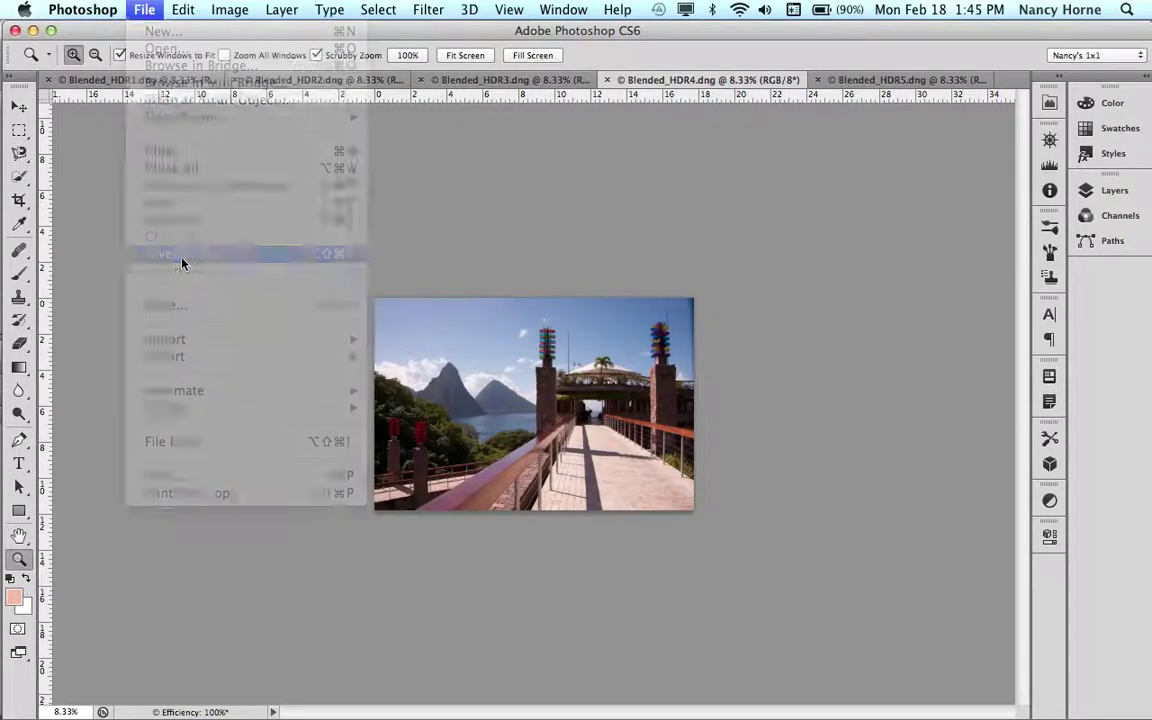
left_click(185, 258)
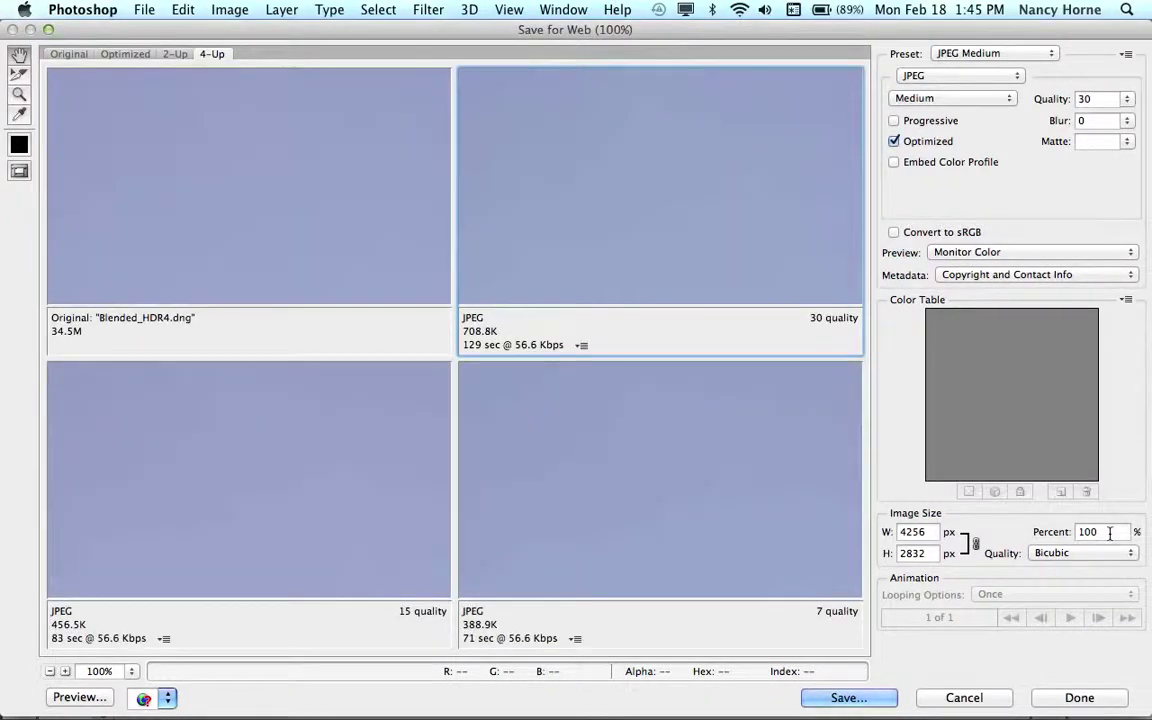
left_click_drag(1109, 533, 1068, 538)
type("25")
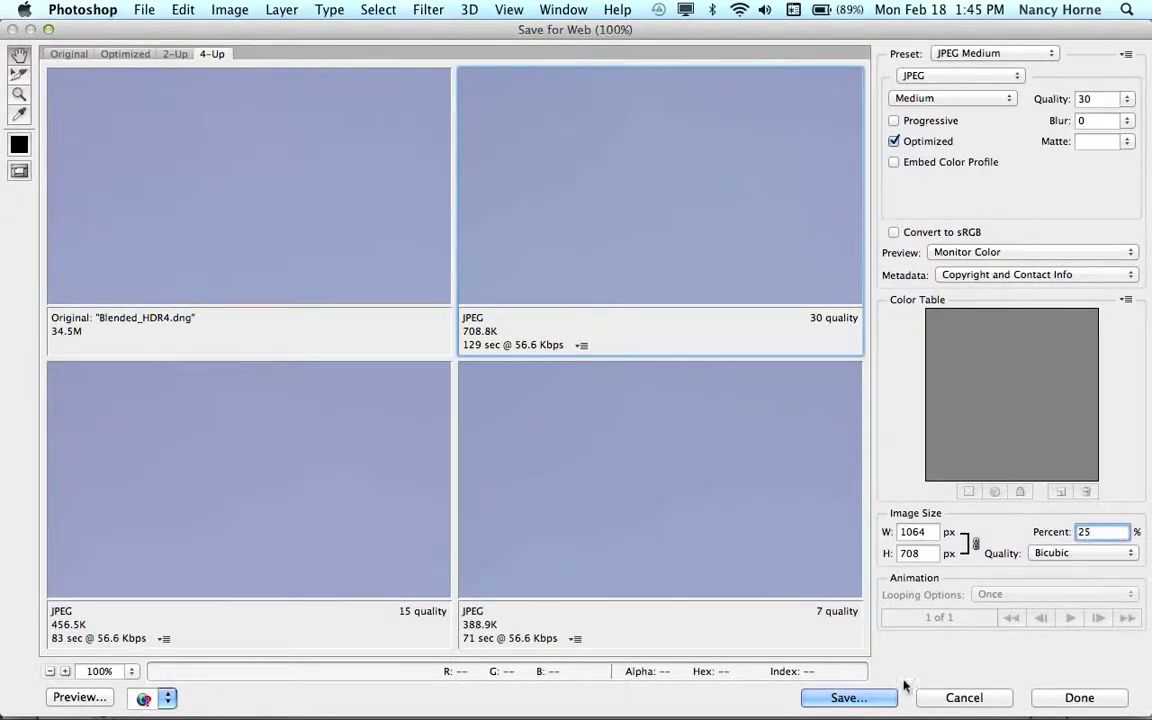
left_click(836, 697)
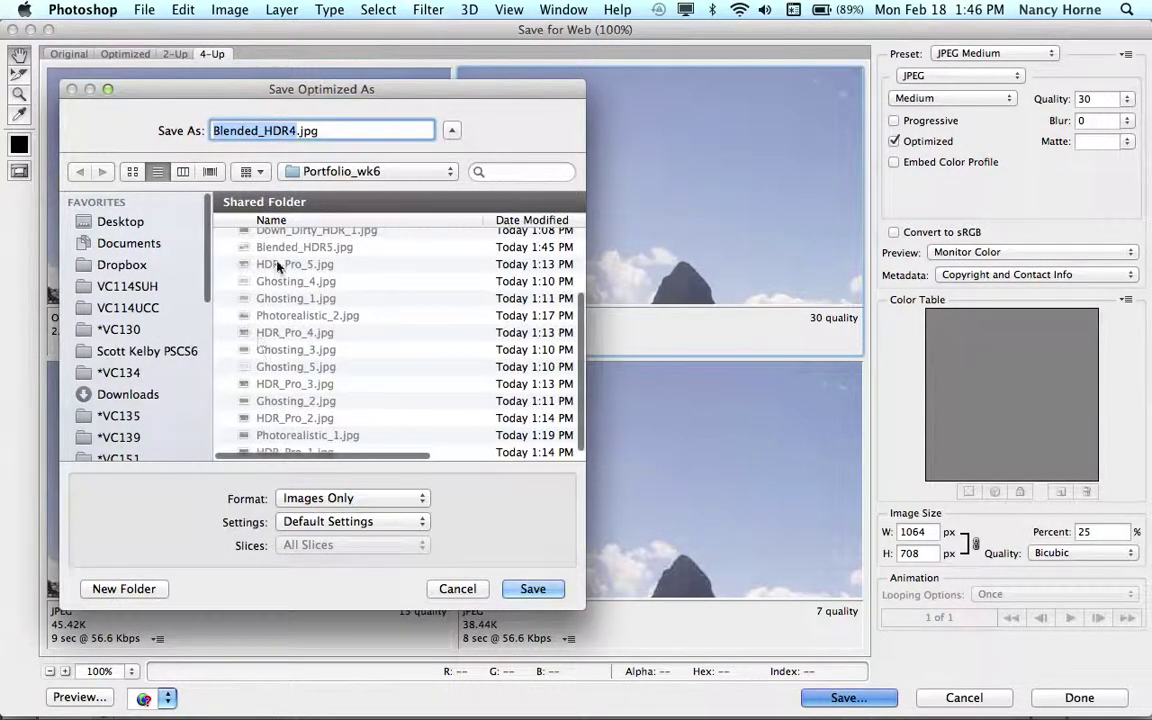
left_click(530, 589)
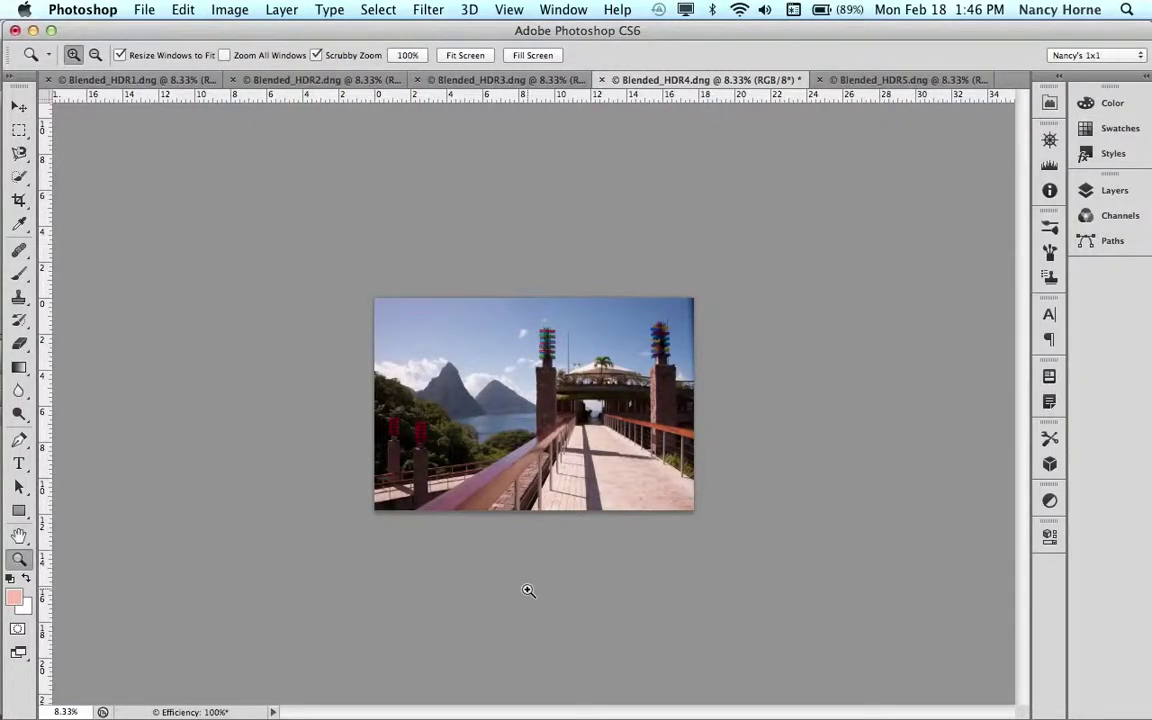
Save Blended_HDR3 for Web as a 25 percent, 1064 × 708 px JPEG as well
left_click(466, 79)
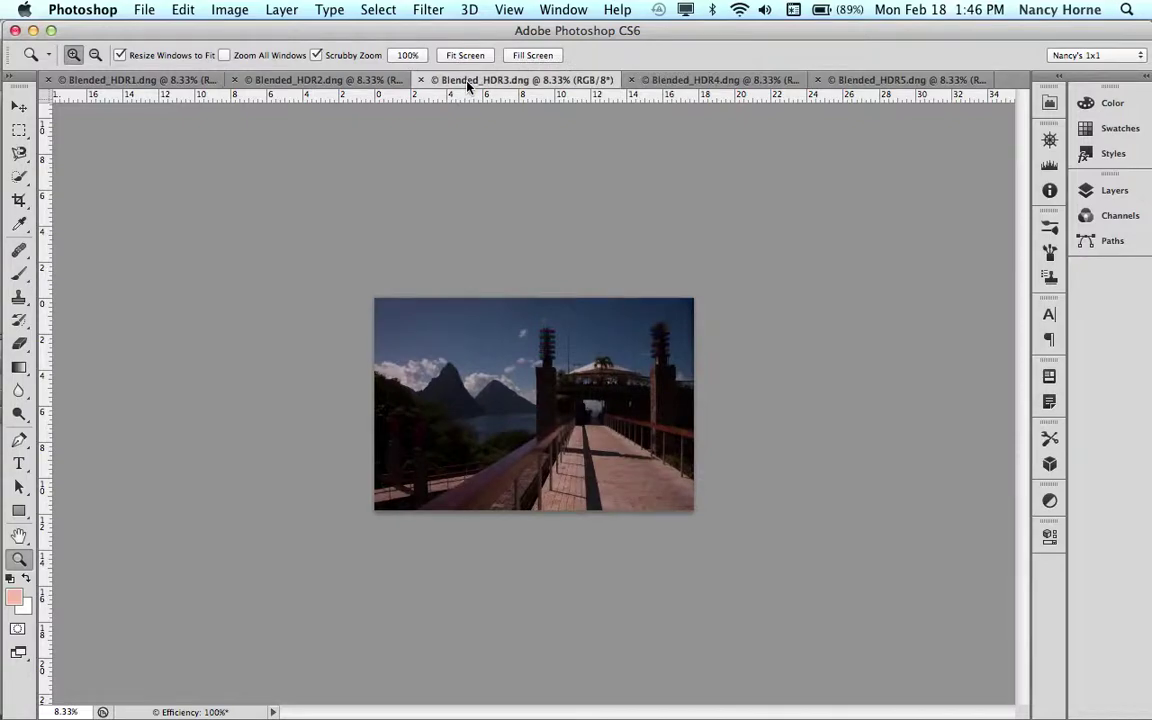
key("super+alt+shift+s")
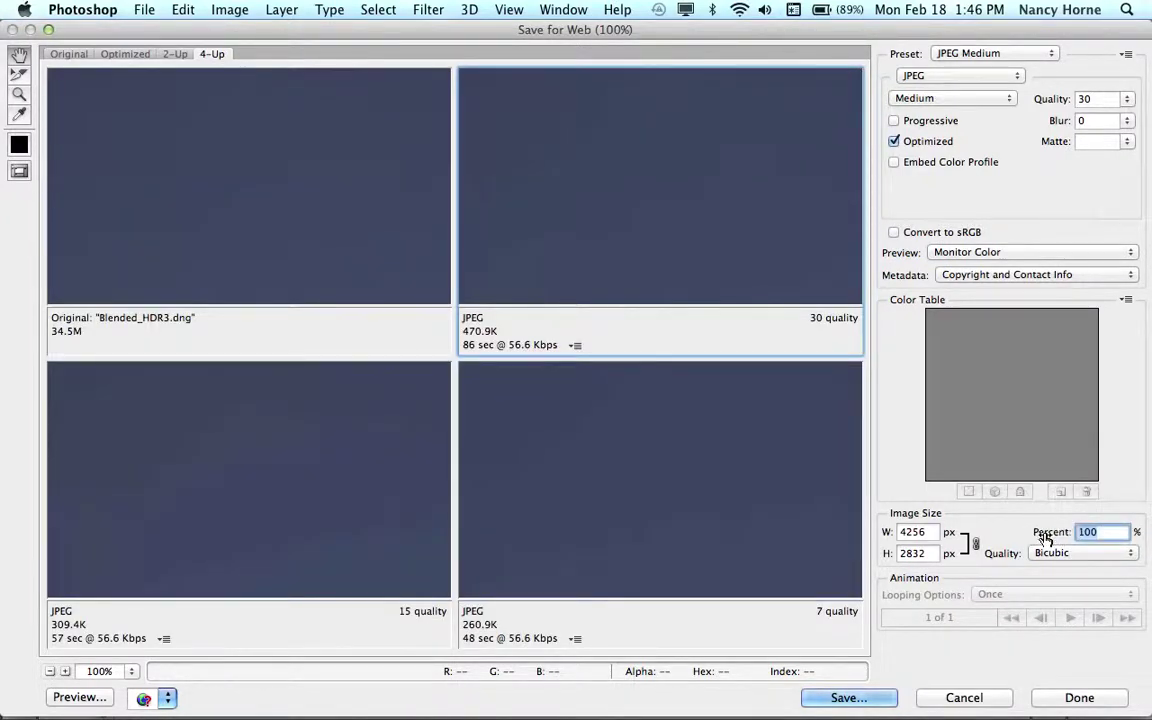
type("25")
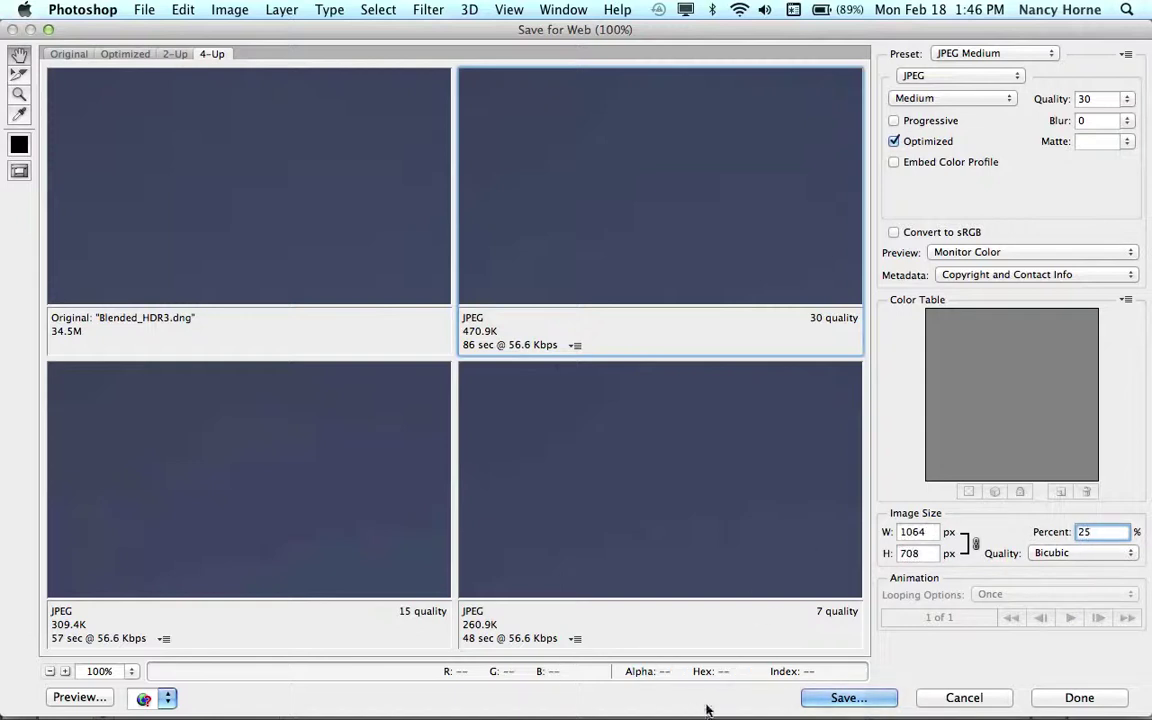
left_click(845, 697)
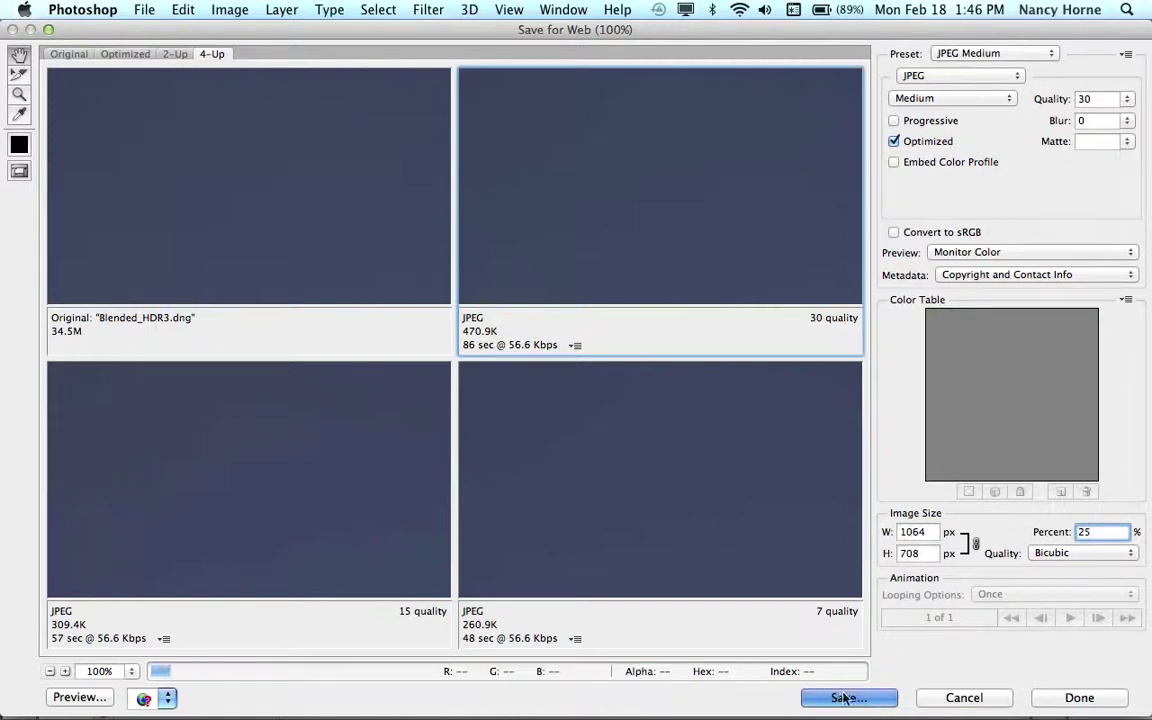
key("Return")
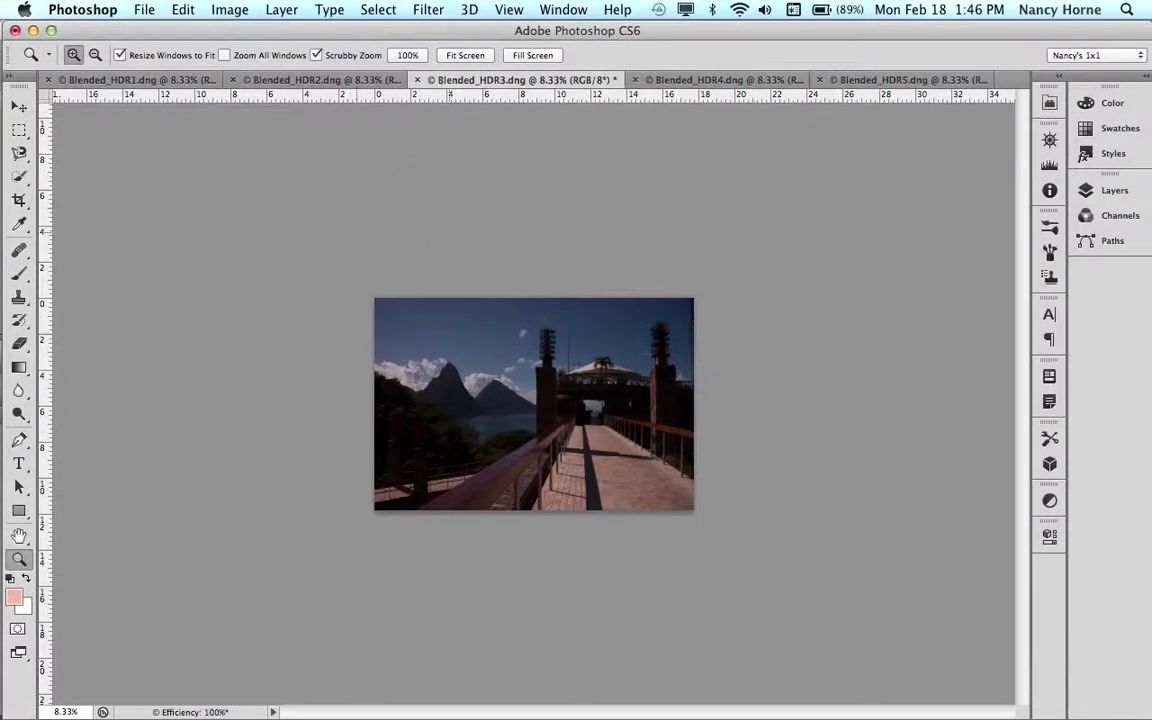
Save Blended_HDR2 for Web as a 25 percent JPEG into Portfolio_wk6
left_click(285, 80)
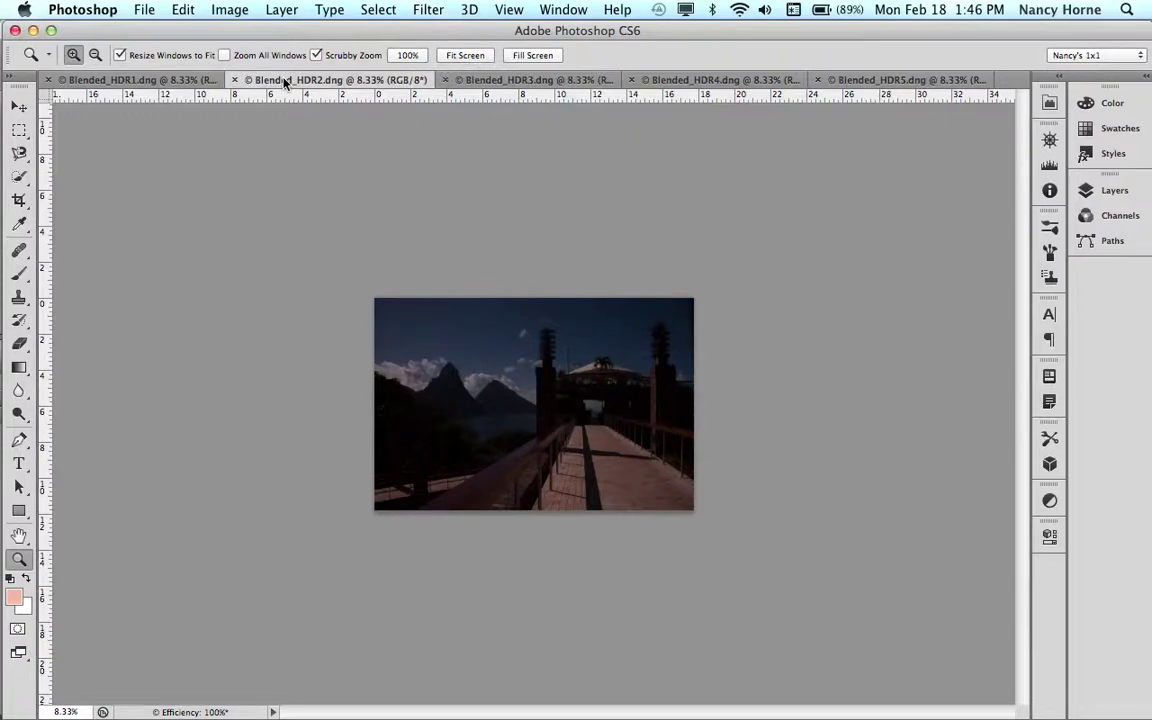
key("super+alt+shift+s")
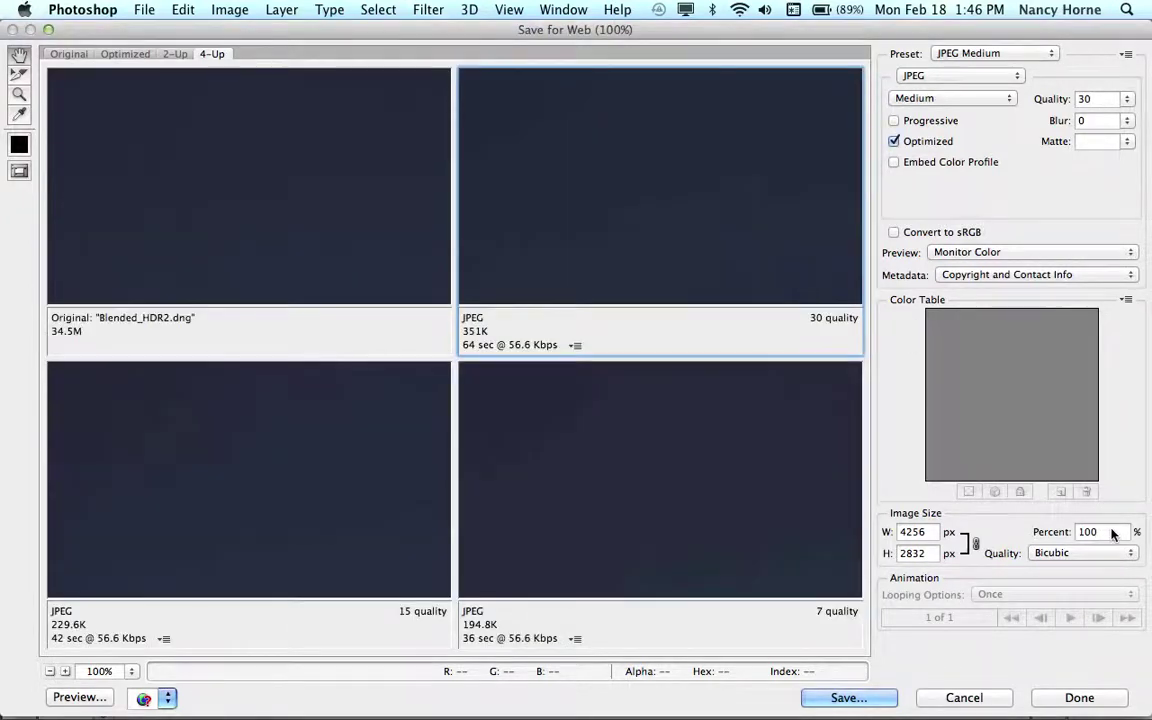
left_click(1100, 531)
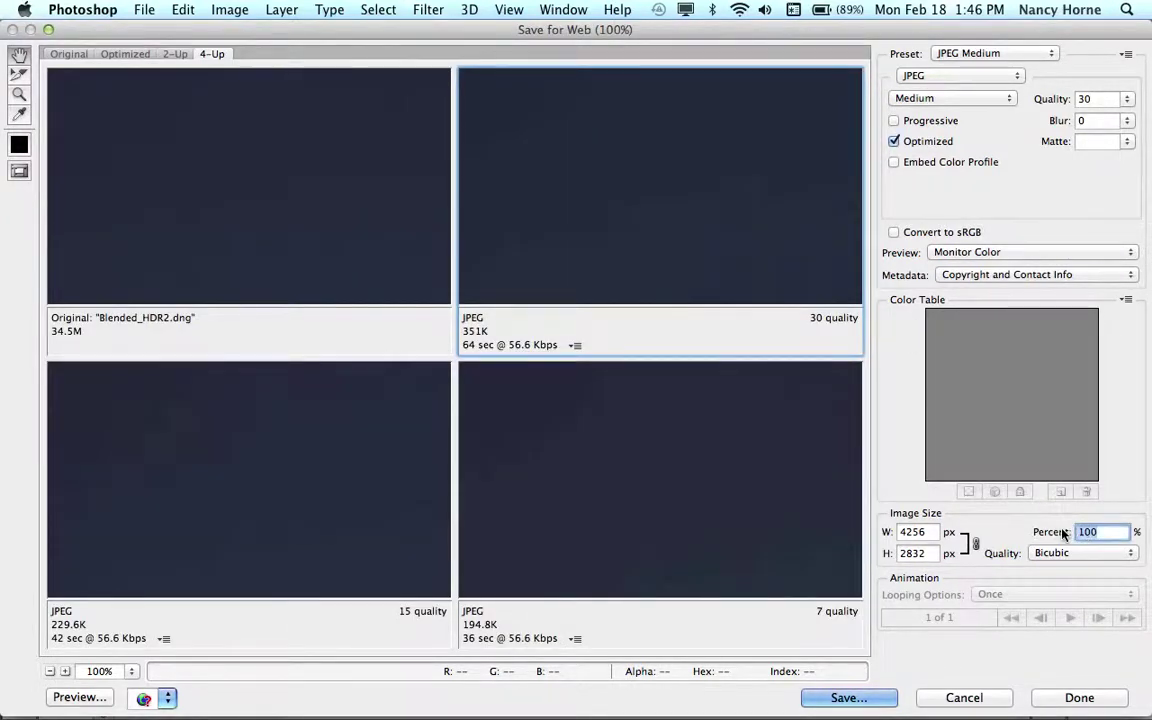
type("25")
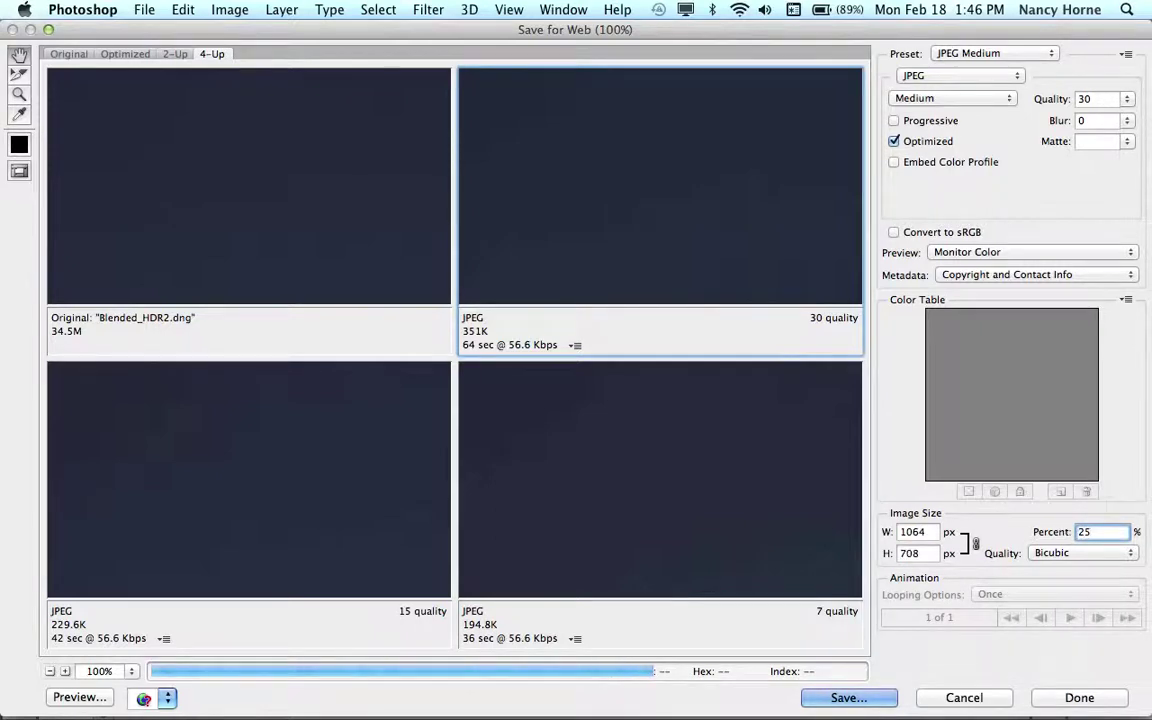
left_click(872, 698)
key("Return")
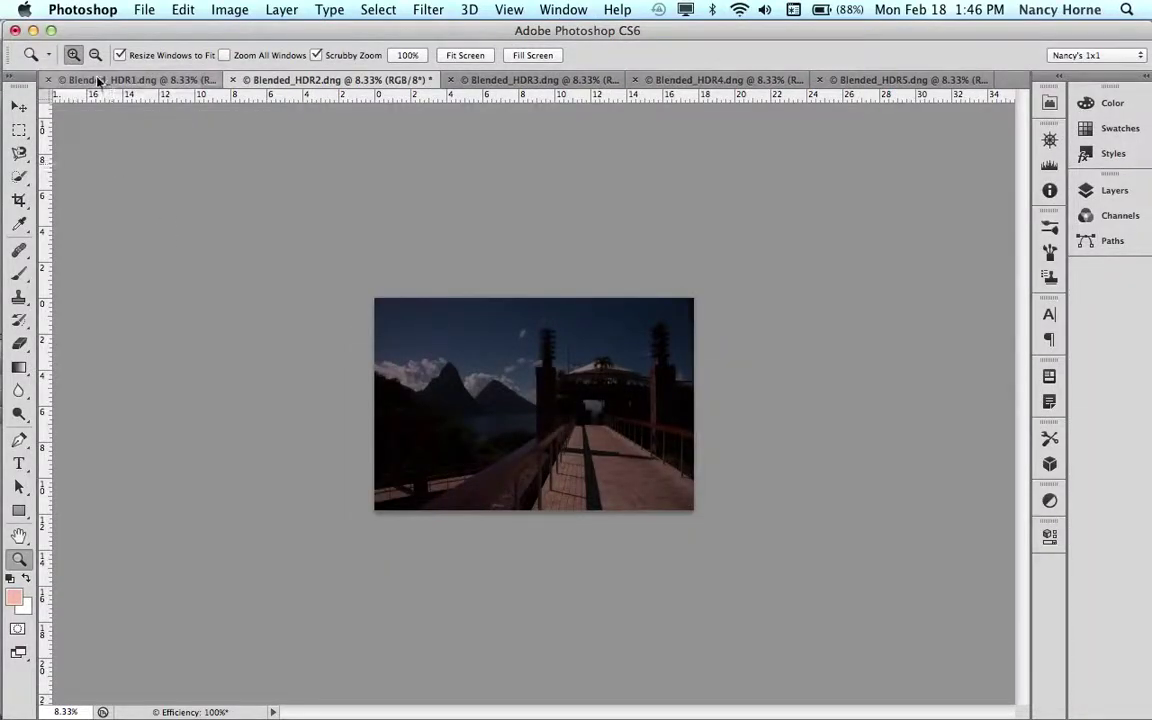
Save Blended_HDR1 for Web as a quality-30 JPEG resized to 25 percent (1064 × 708)
left_click(100, 80)
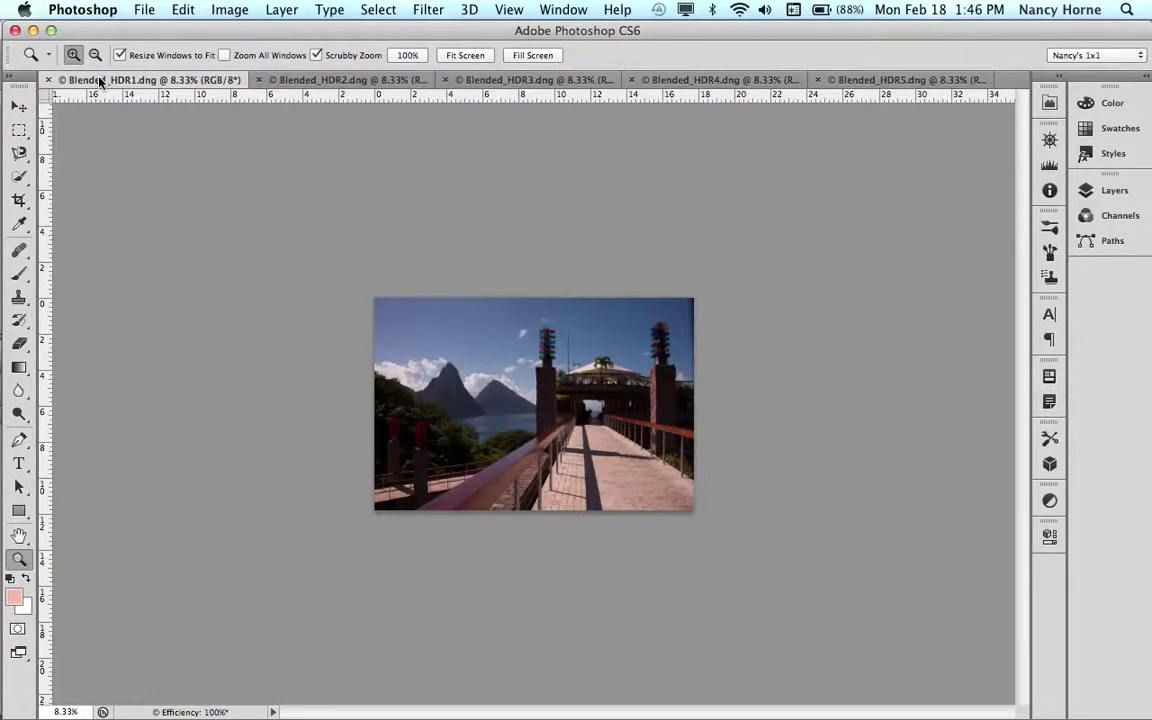
key("super+alt+shift+s")
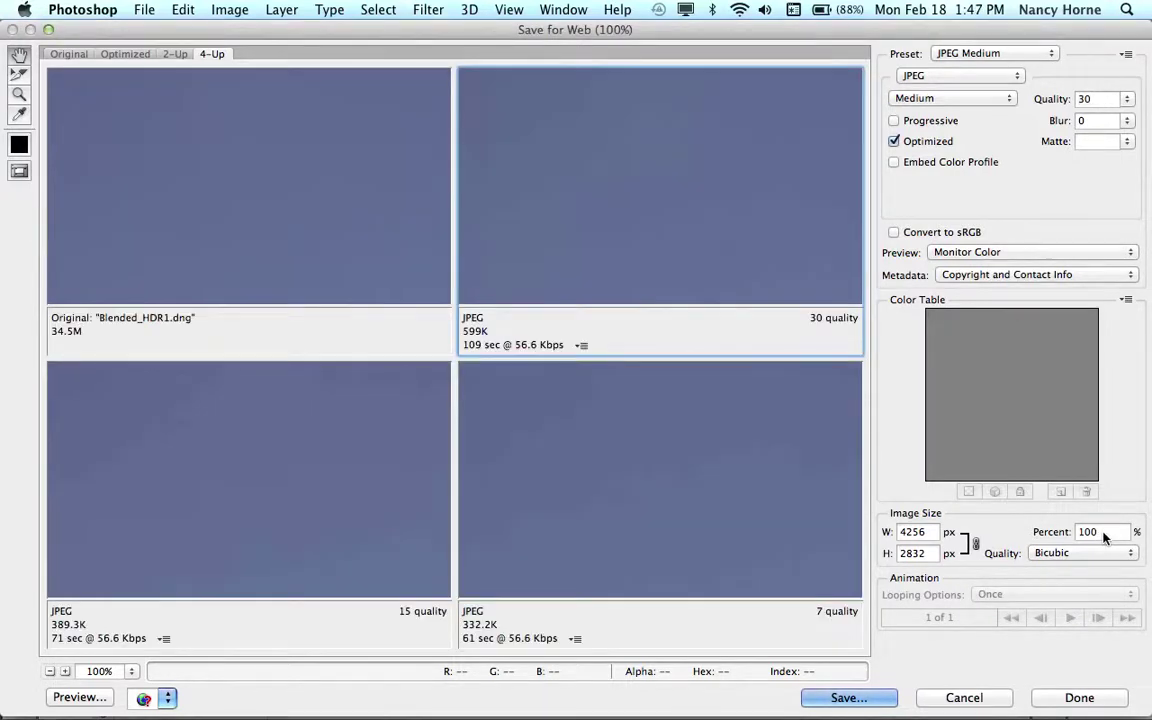
left_click_drag(1103, 532, 1040, 550)
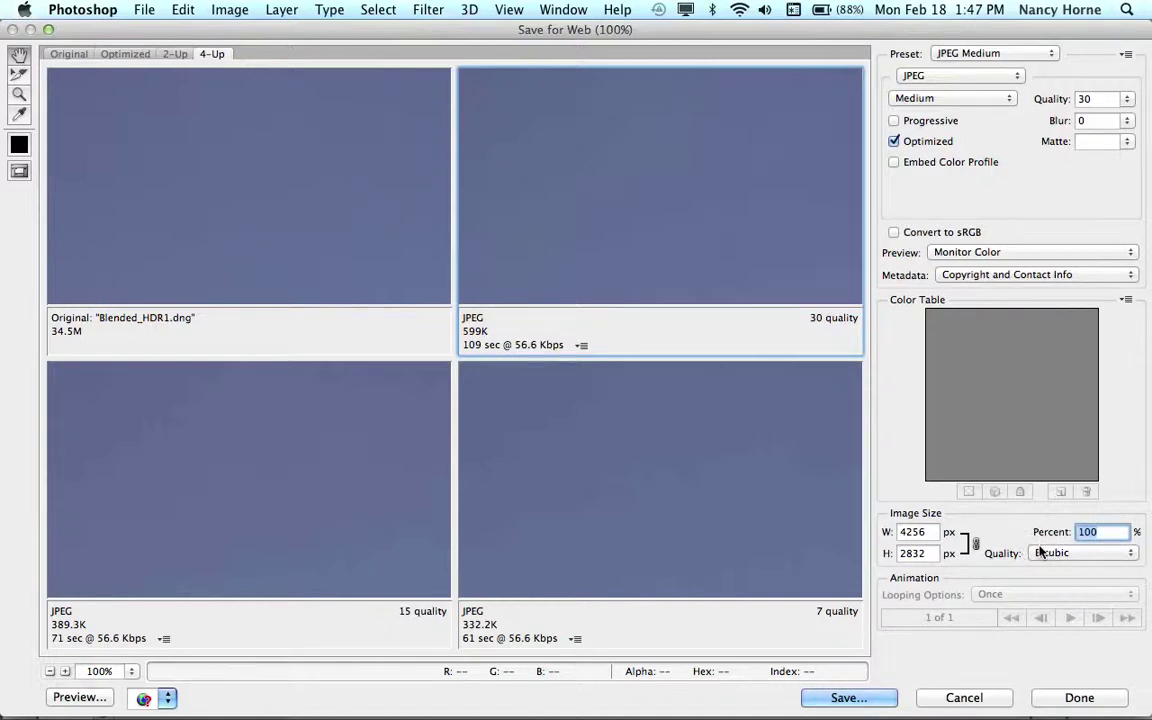
type("25")
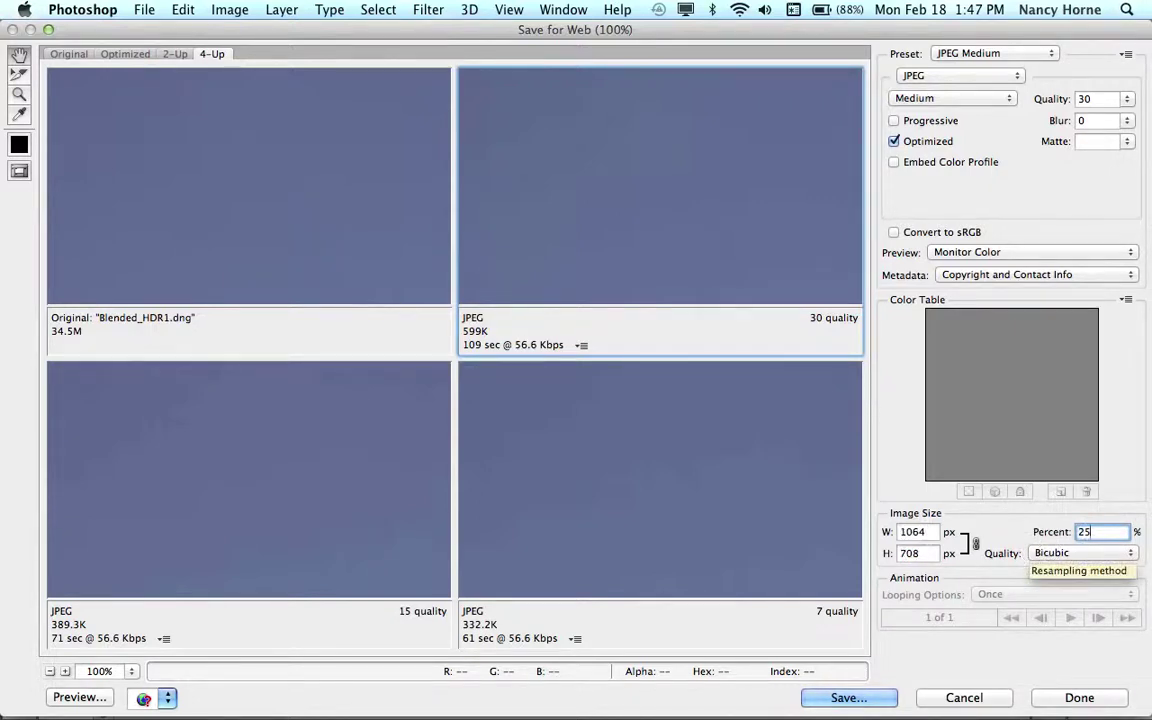
left_click(864, 698)
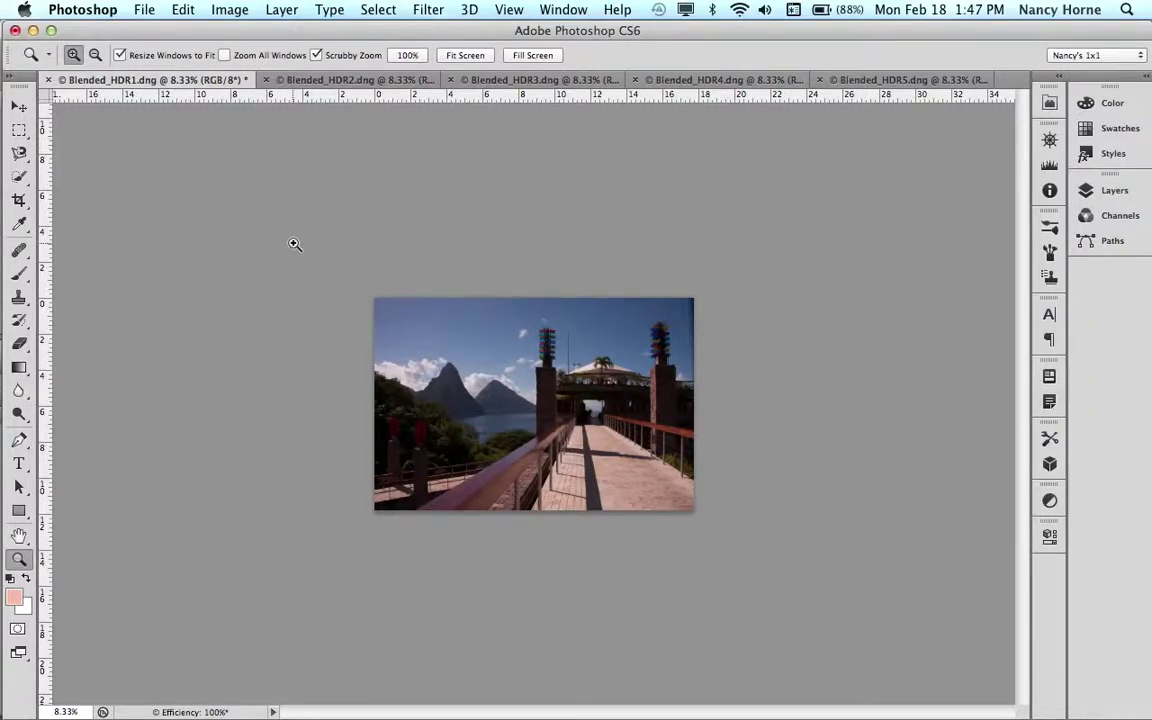
Close all five Blended_HDR images without saving and switch back to Adobe Bridge
left_click(144, 10)
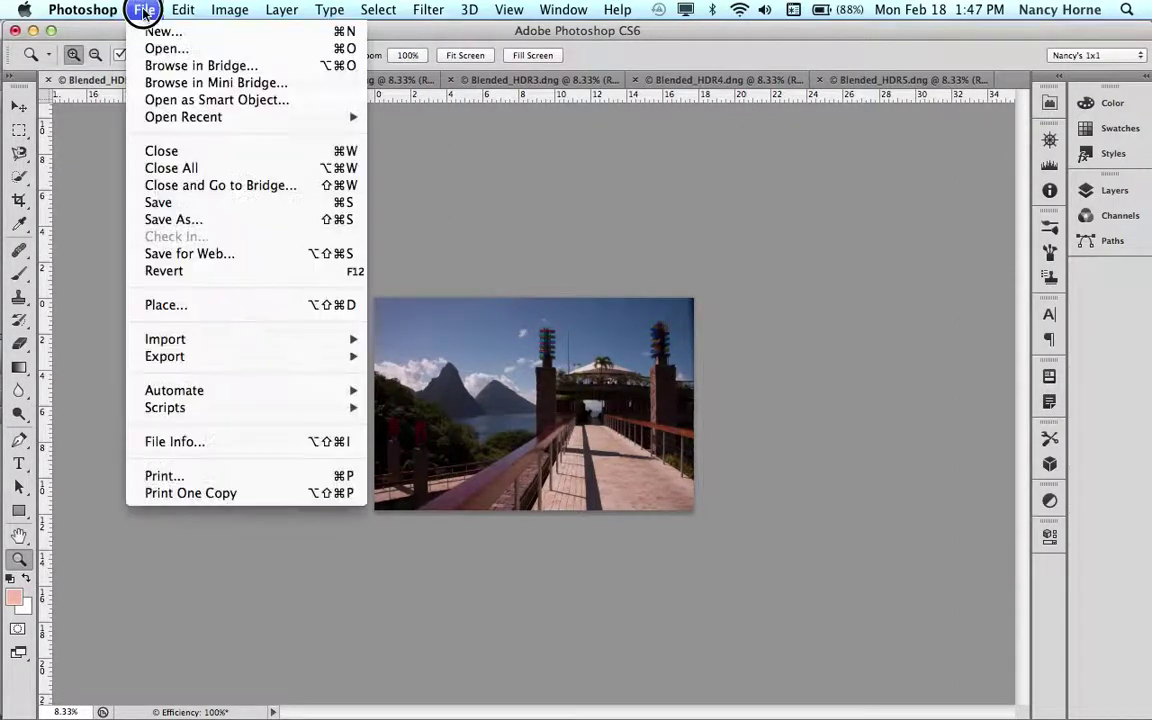
left_click(156, 172)
left_click(476, 257)
left_click(488, 291)
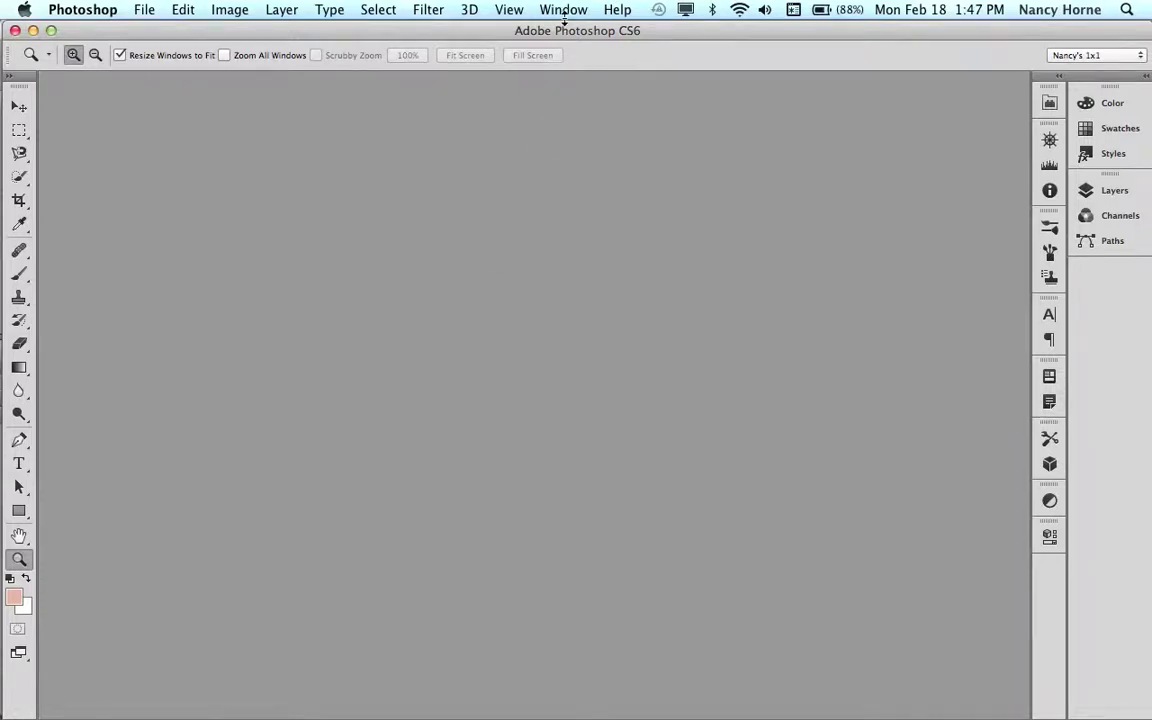
key("super+Tab")
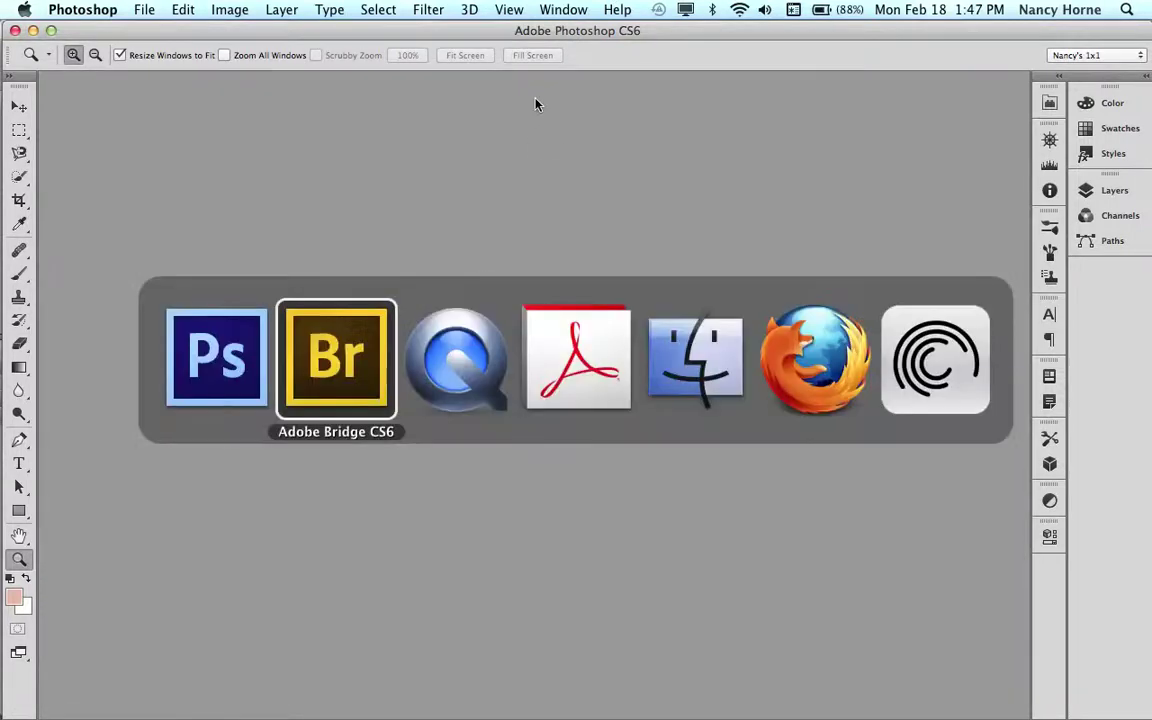
left_click(535, 101)
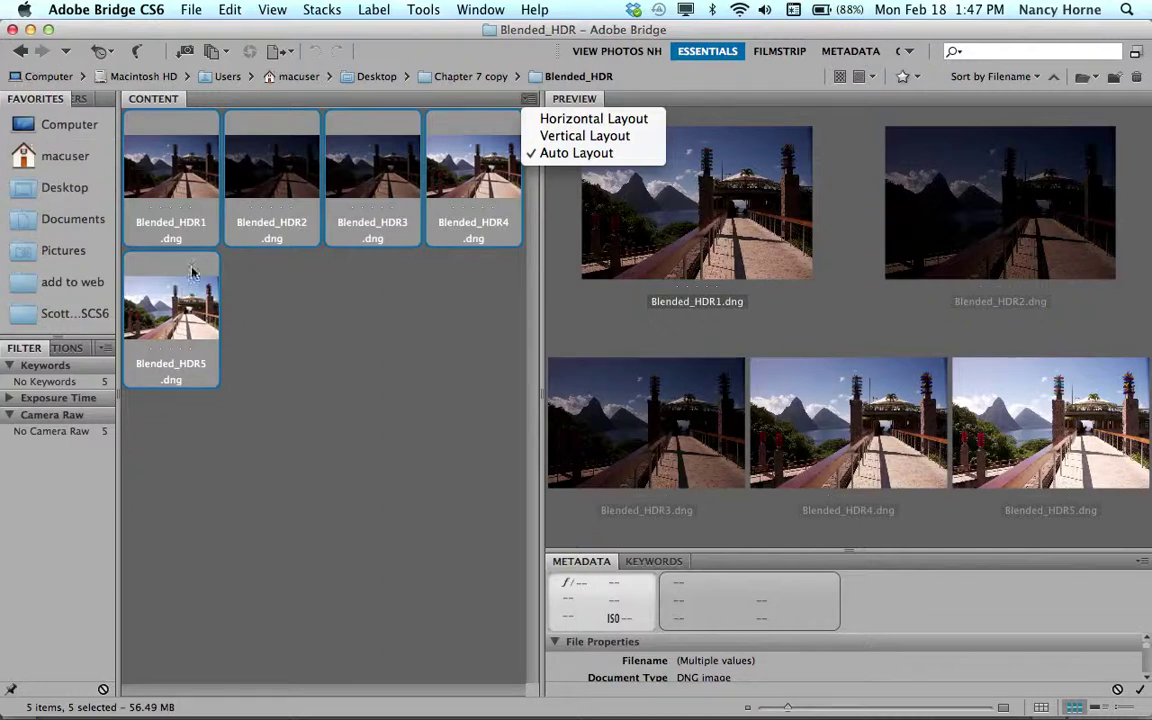
Confirm Portfolio_wk6 holds 23 JPEGs including Blended_HDR1–5, then return to Chapter 7 copy
left_click(357, 489)
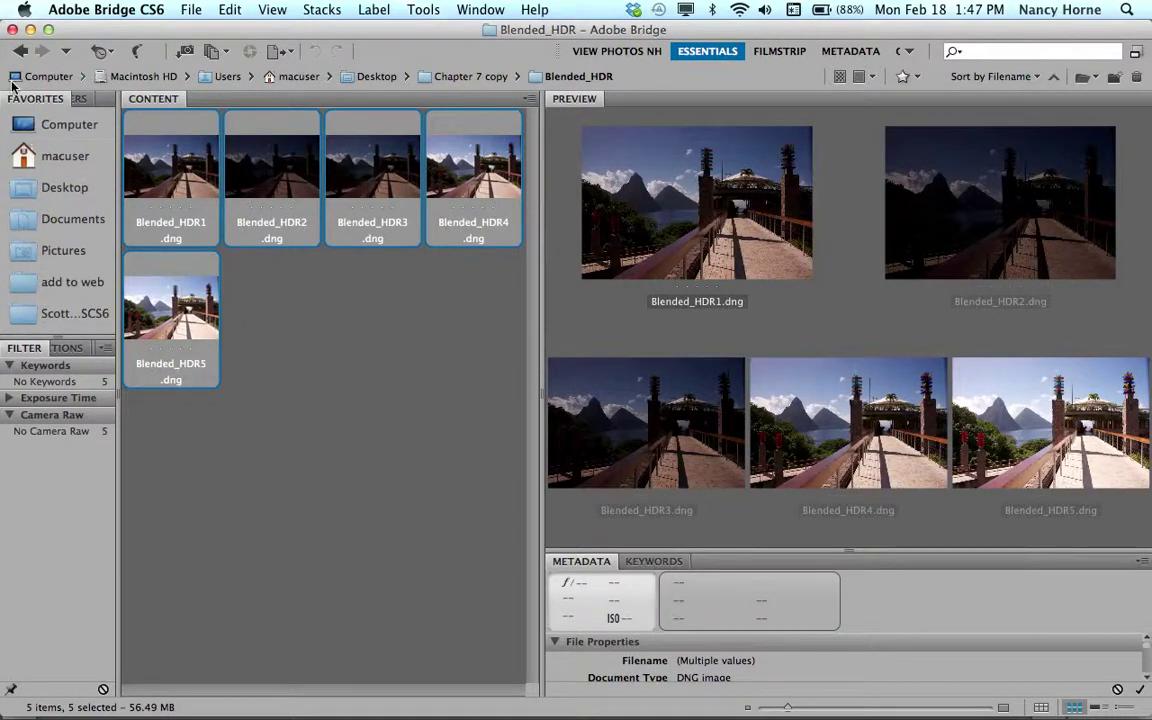
left_click(432, 78)
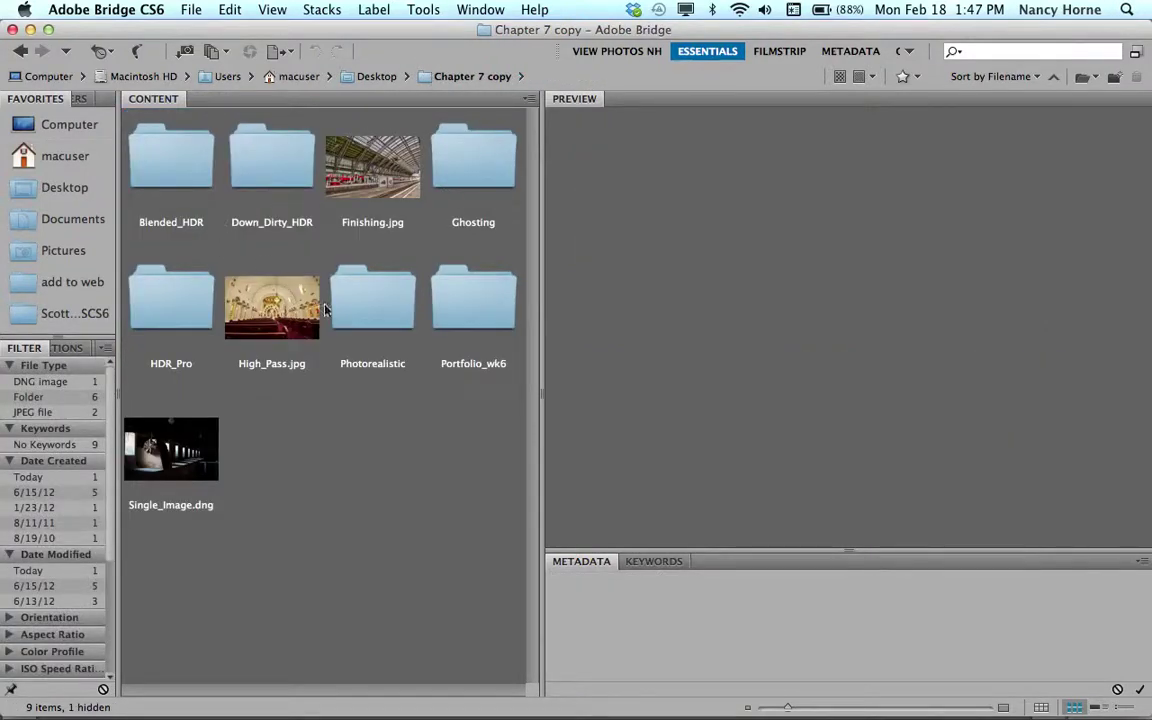
double_click(470, 304)
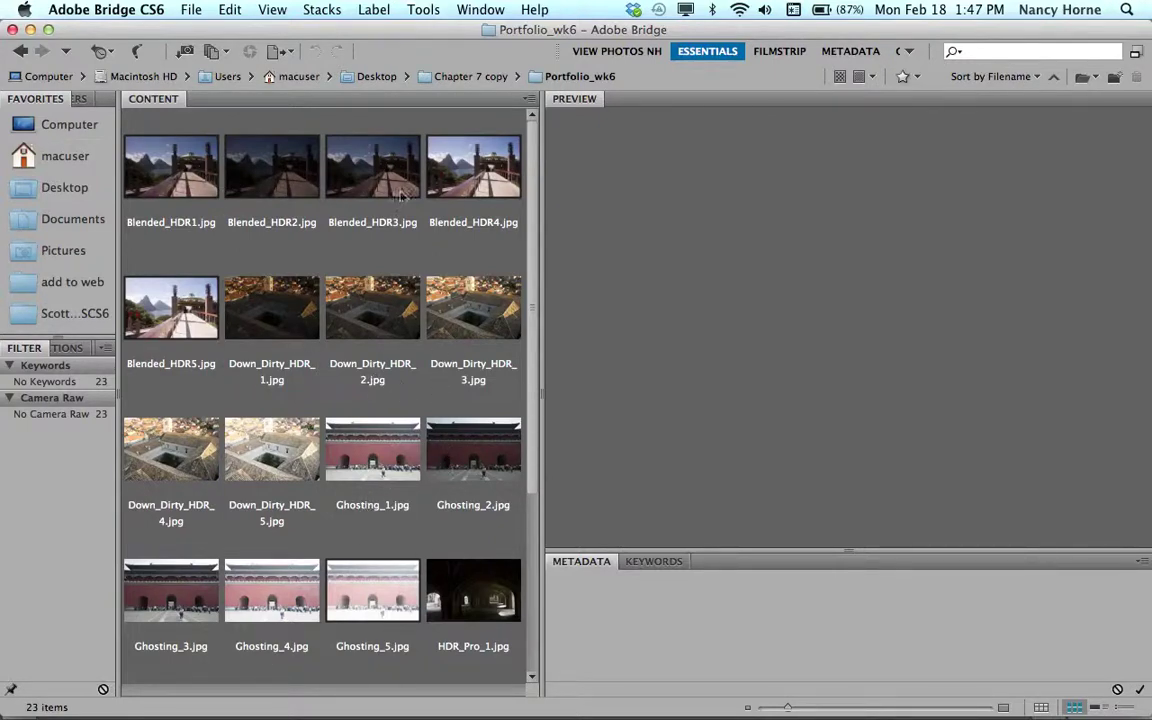
left_click(447, 77)
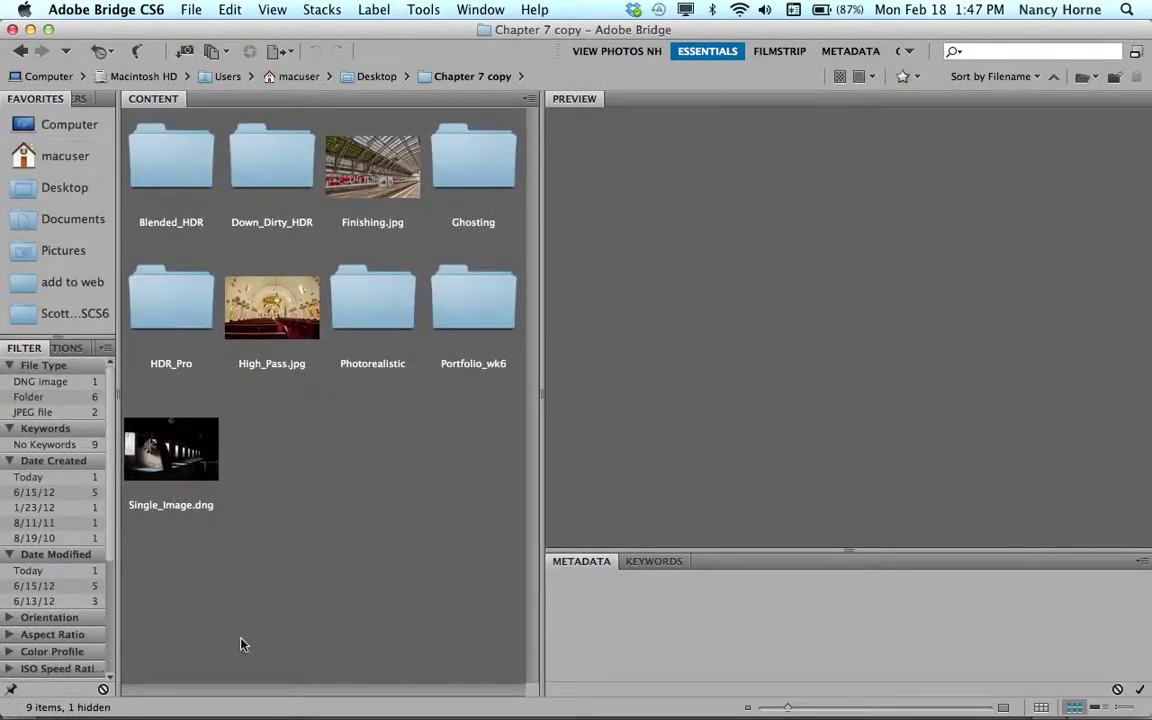
Copy Finishing.jpg, High_Pass.jpg and Single_Image.dng into Portfolio_wk6 and open the folder
left_click(364, 172)
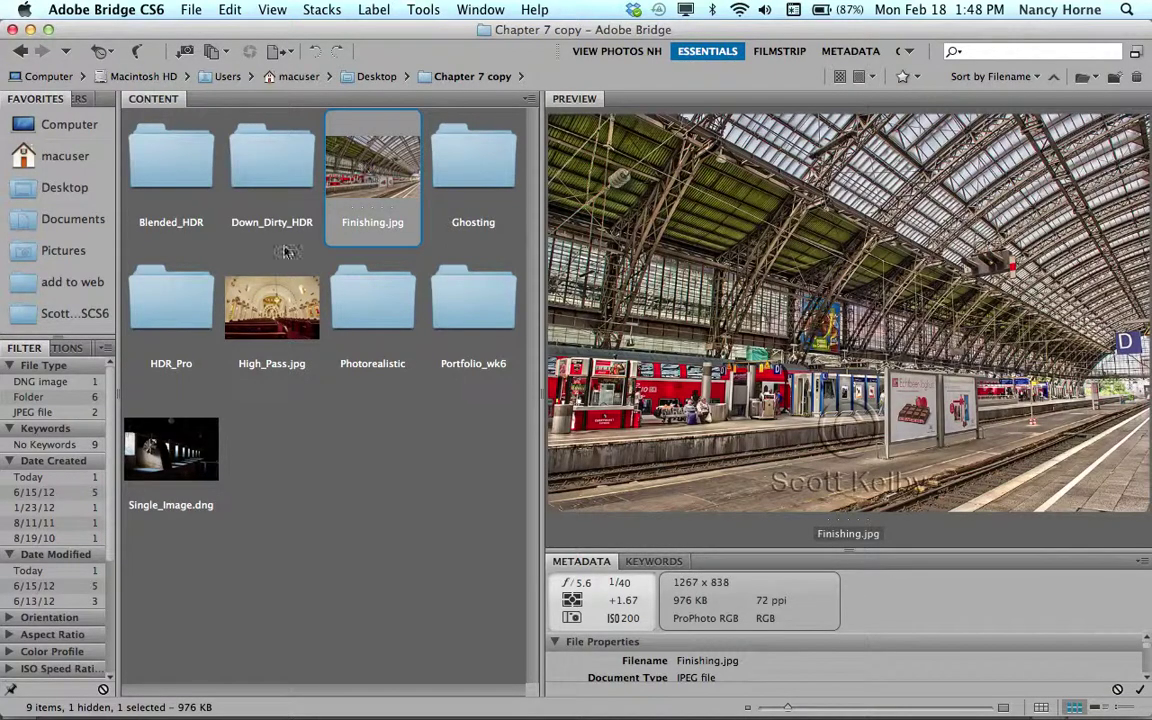
left_click(232, 300, "super")
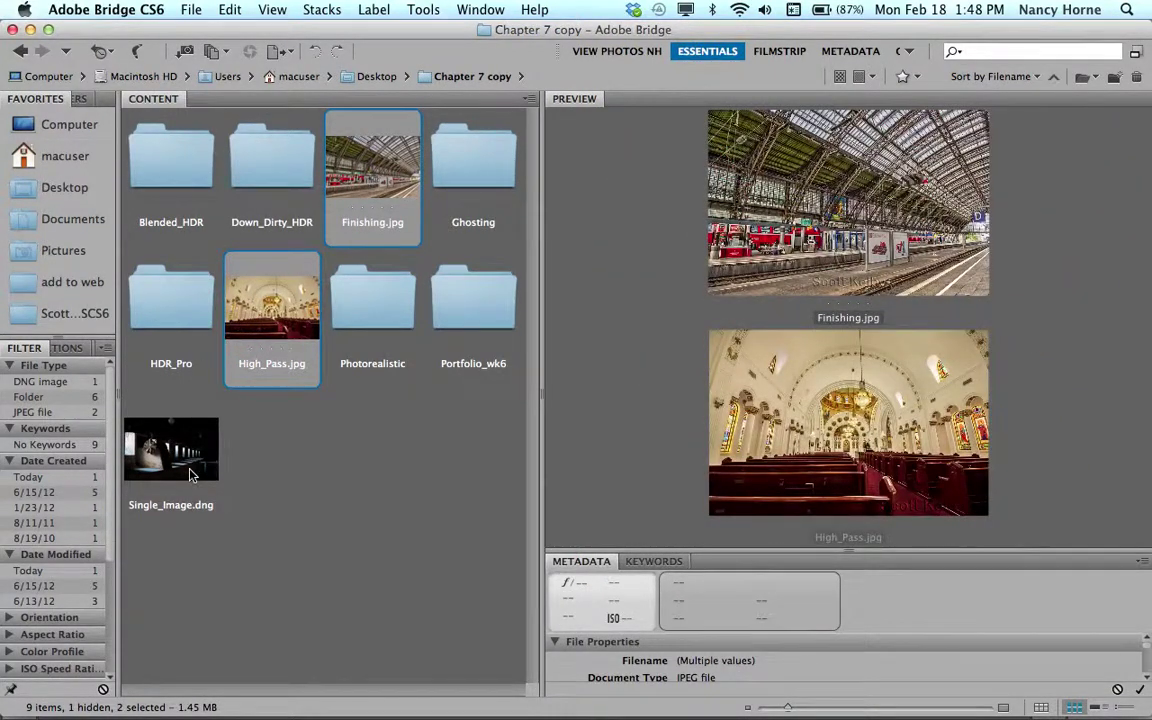
left_click(165, 462, "super")
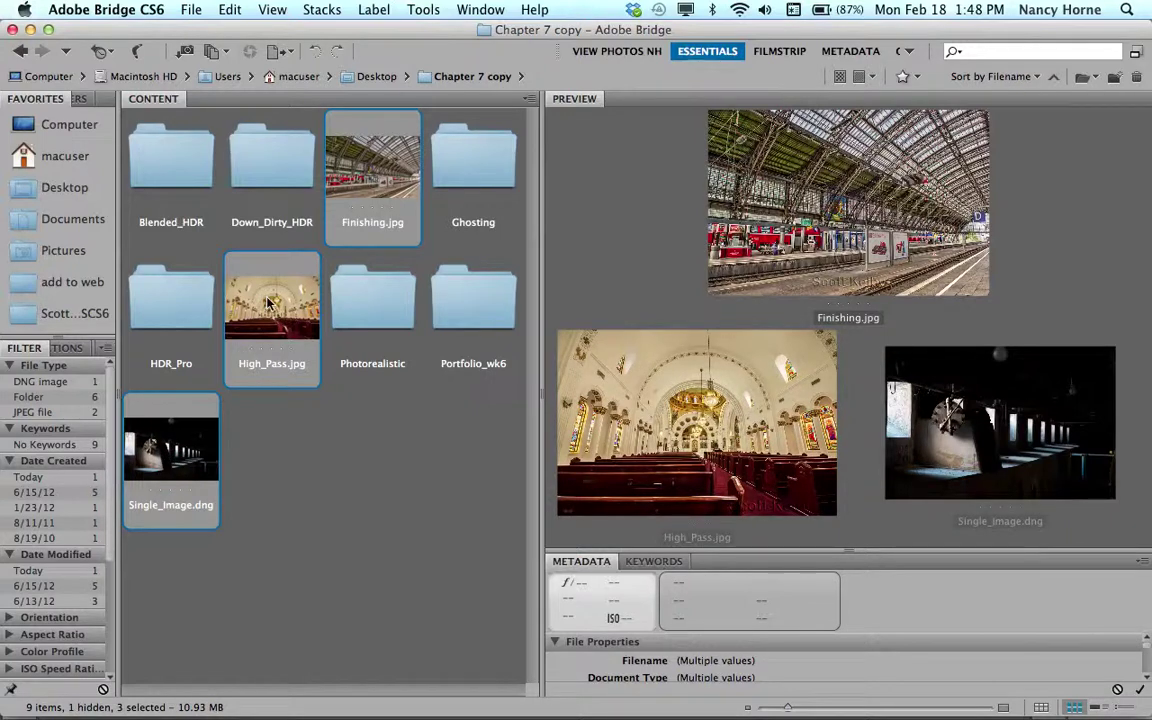
left_click_drag(268, 303, 476, 305)
double_click(476, 305)
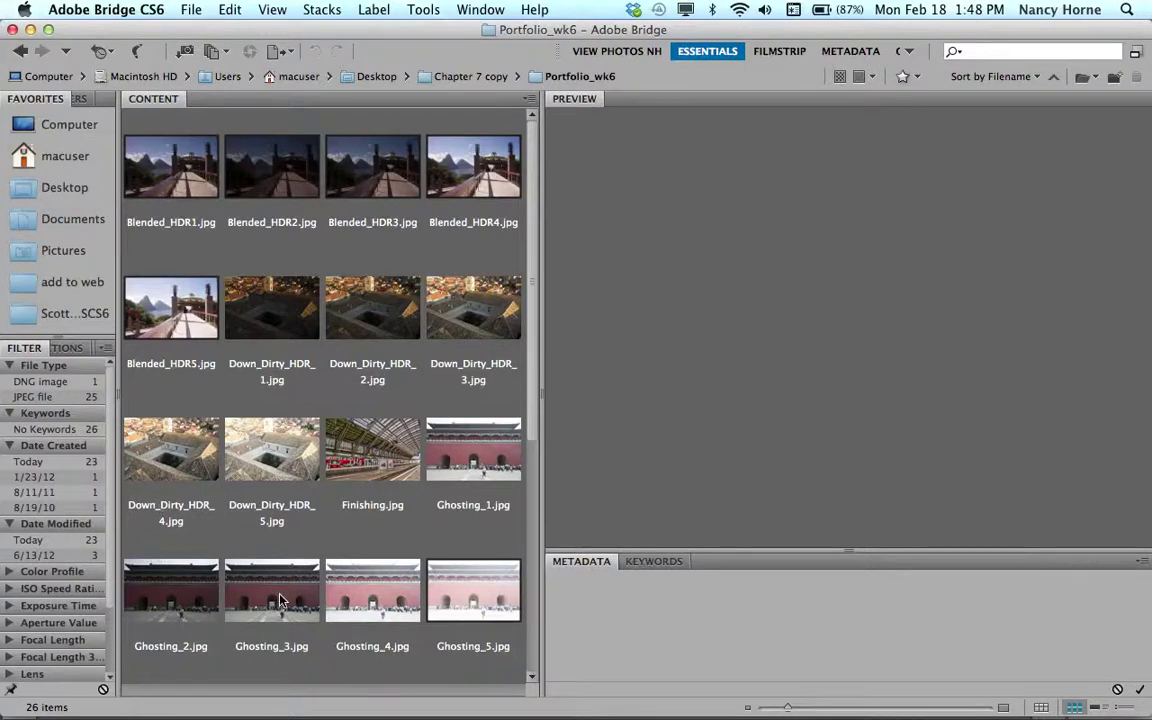
Preview all 26 images as a 5-column, landscape PDF contact sheet in the Output workspace
key("super+a")
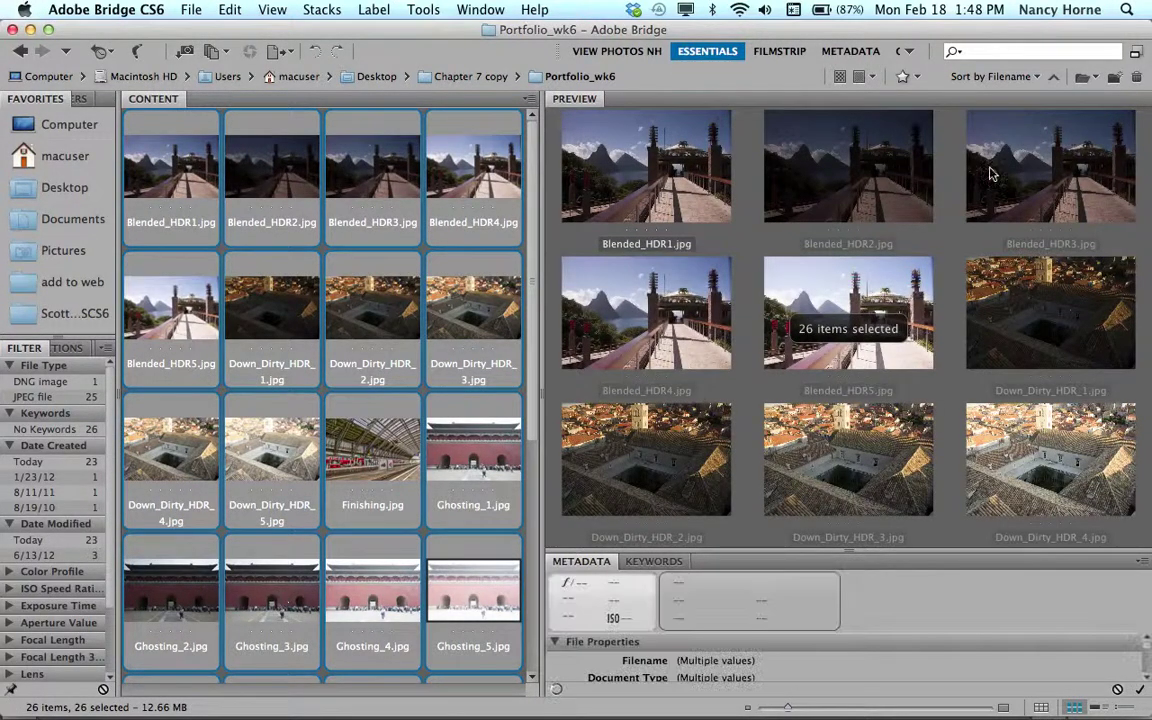
left_click(909, 51)
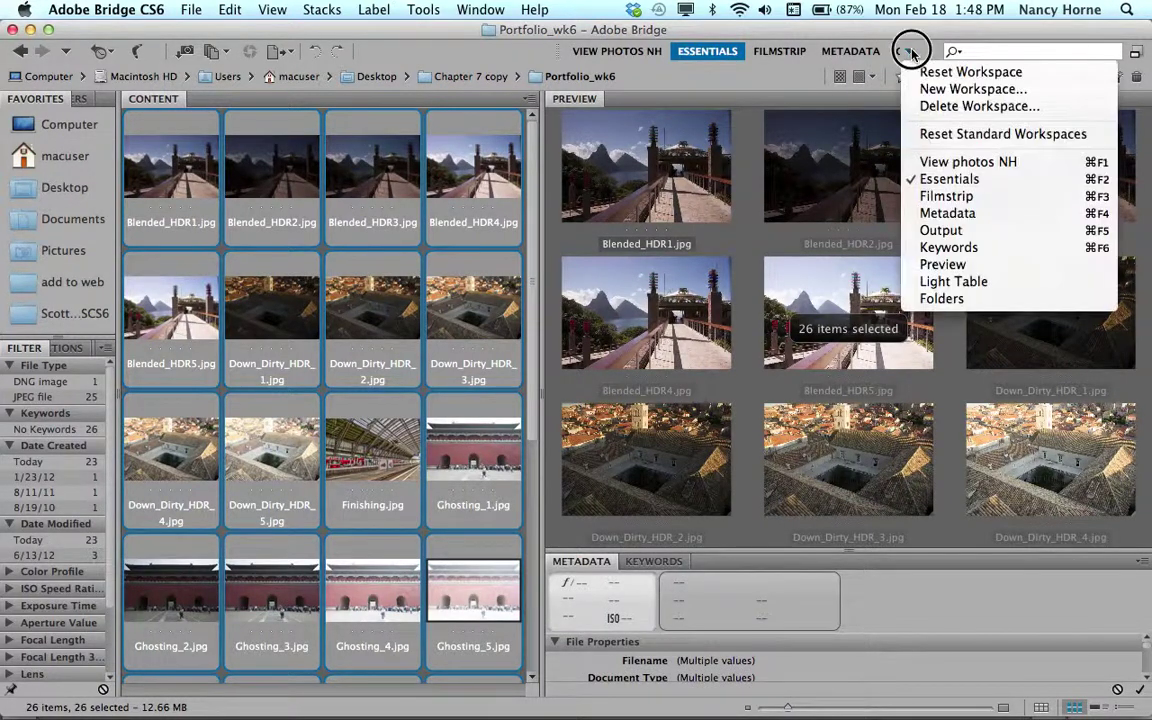
left_click(935, 231)
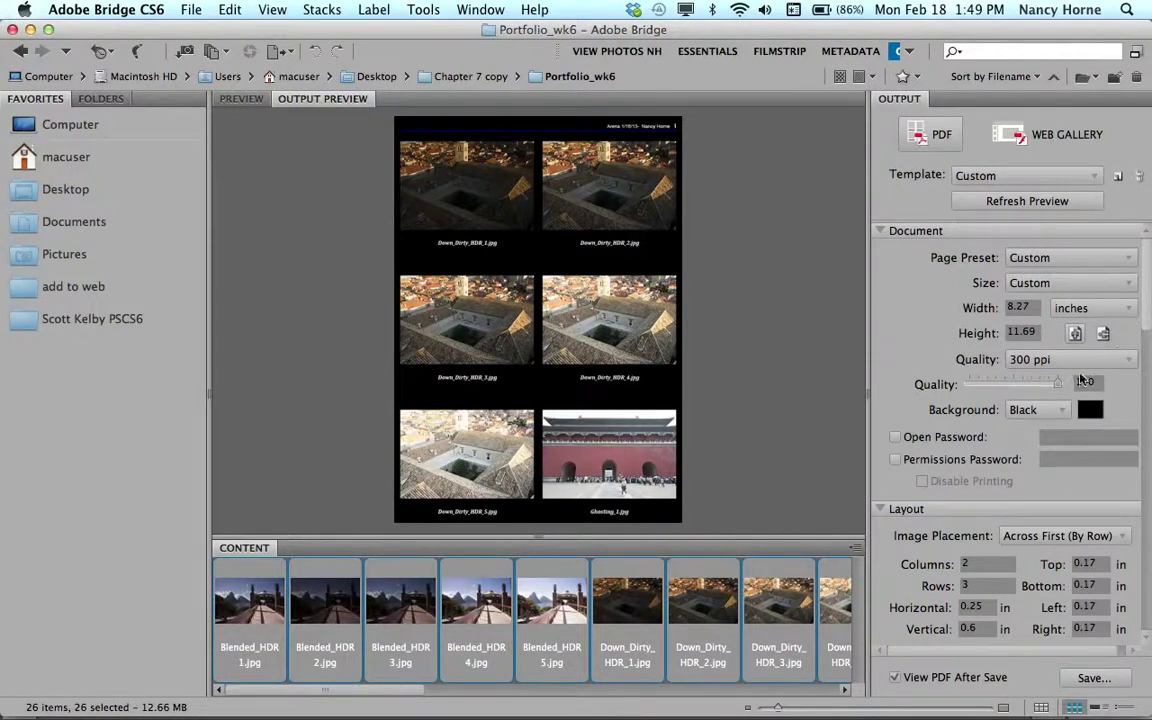
left_click(975, 565)
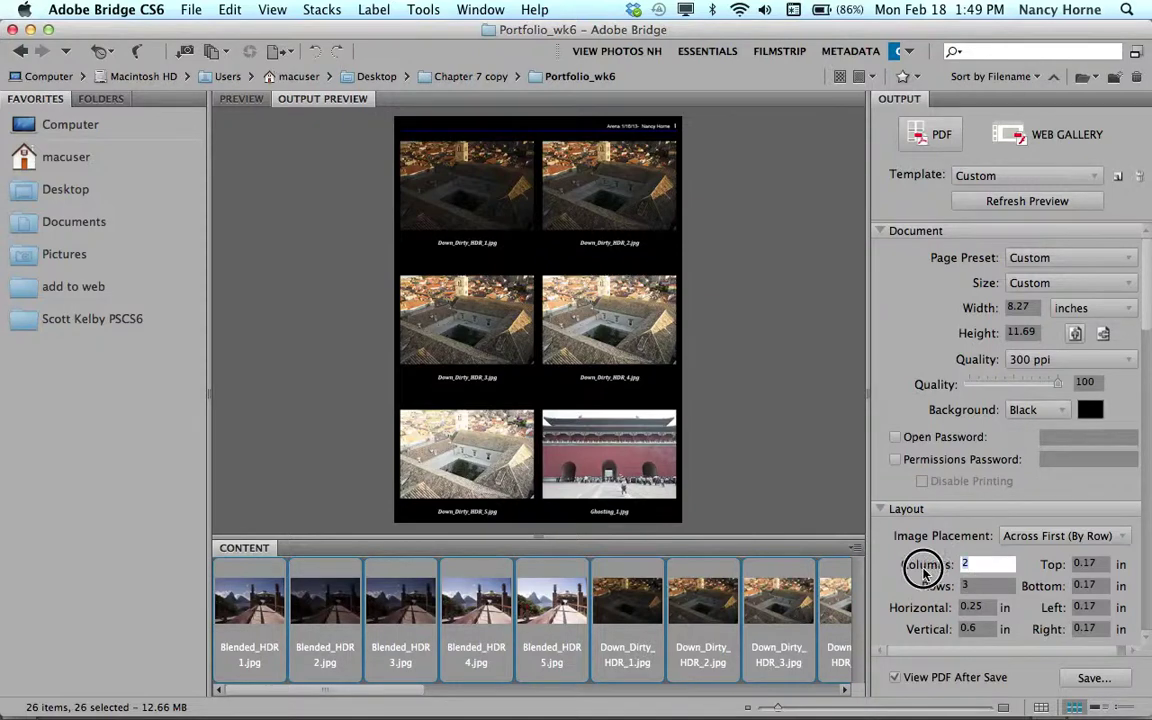
type("5")
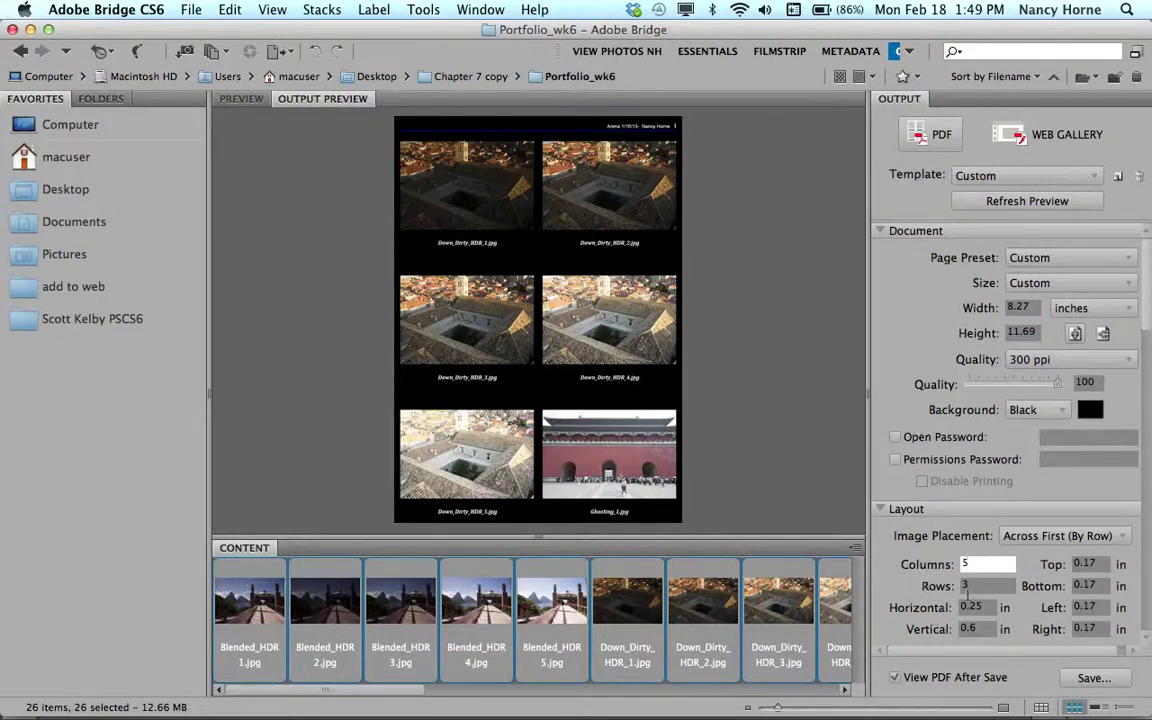
left_click(1103, 333)
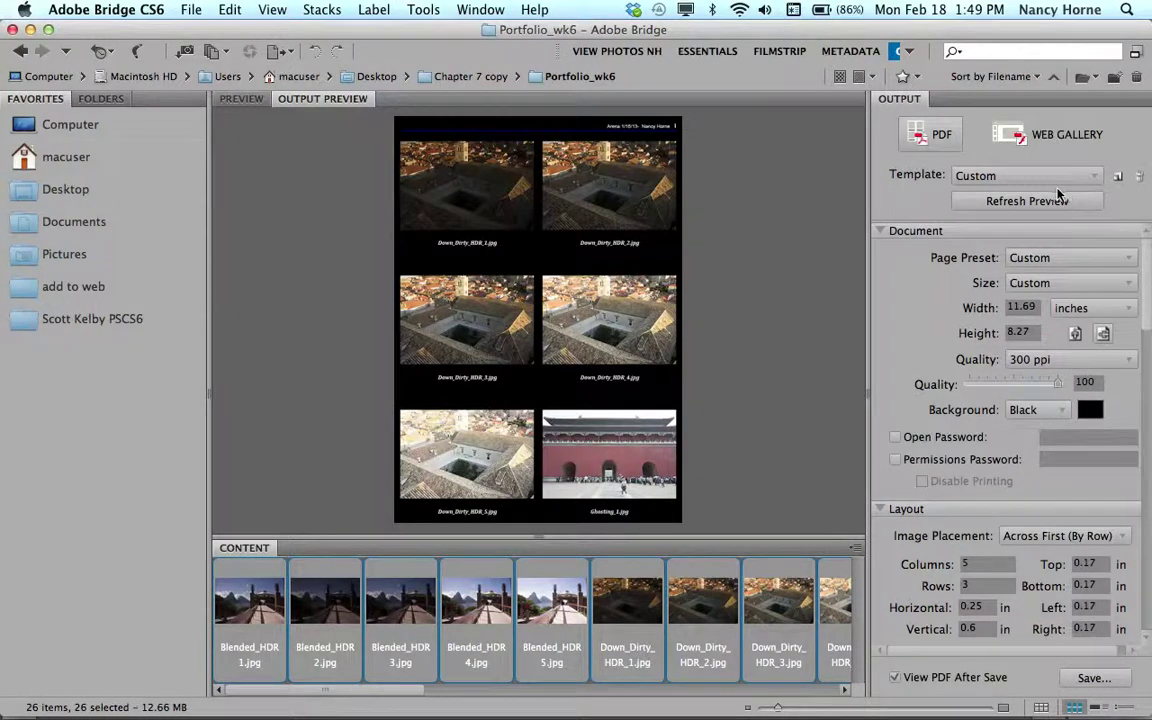
left_click(1027, 202)
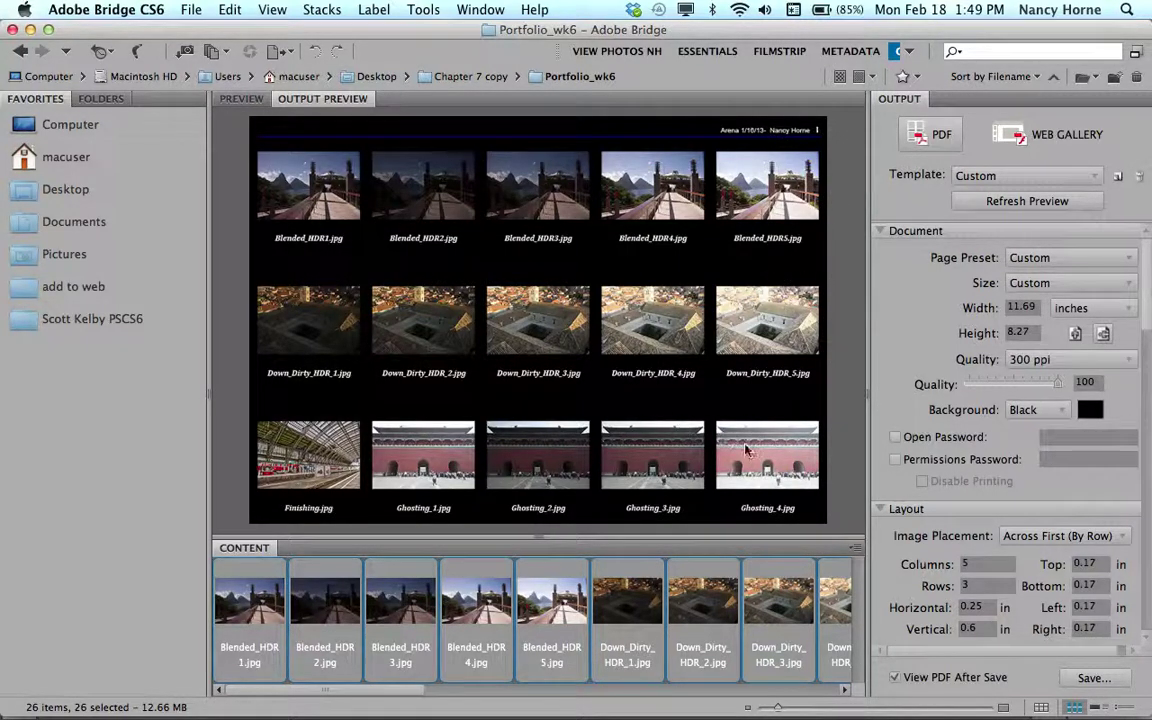
Save the contact sheet PDF as Week 6_NH in the Portfolio_wk6 folder
left_click(1093, 679)
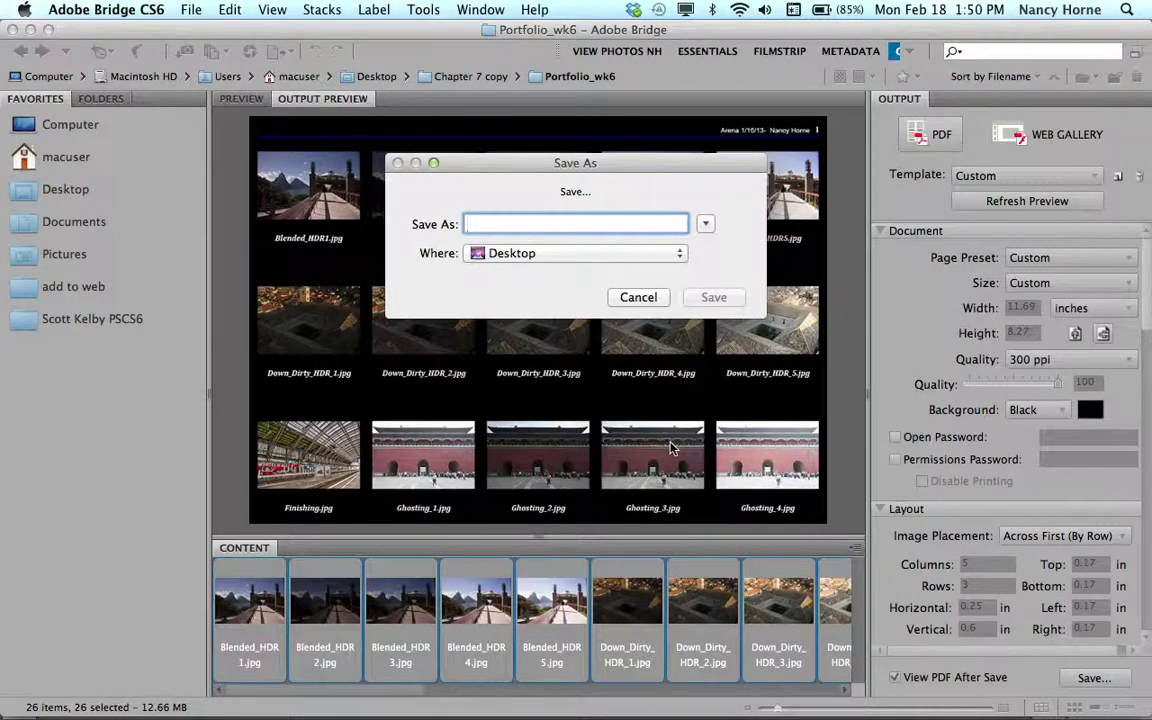
type("Week 6")
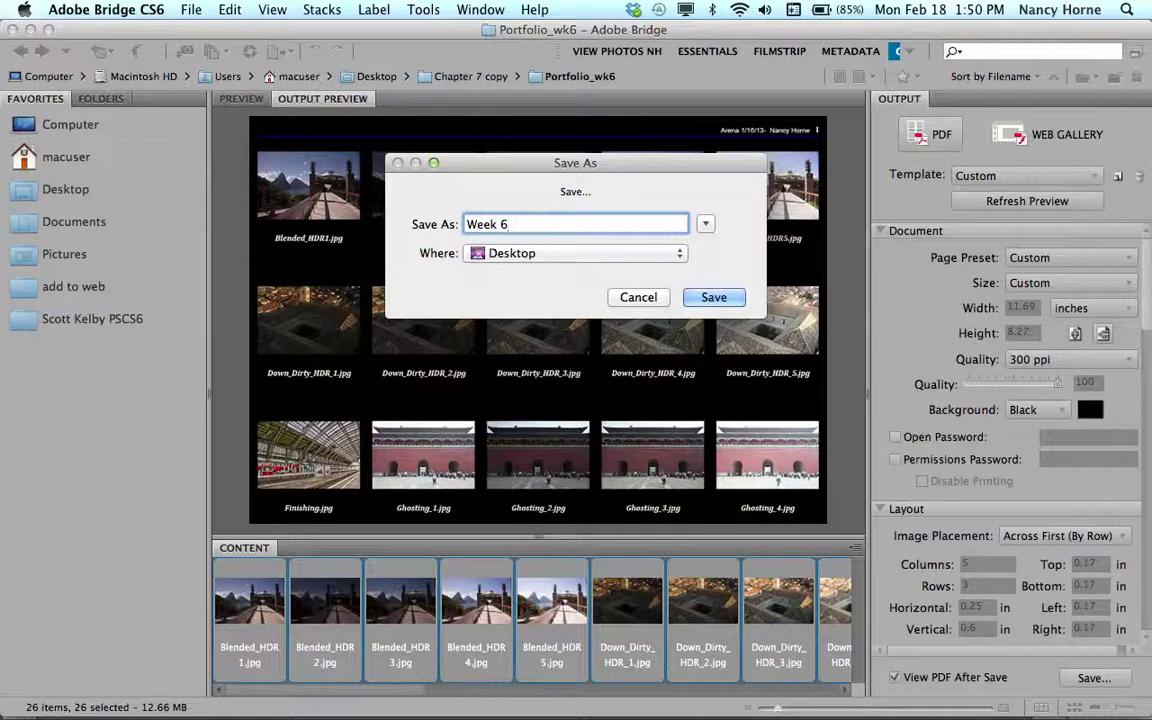
type("_NH")
left_click(707, 300)
left_click_drag(707, 303, 592, 303)
left_click(677, 255)
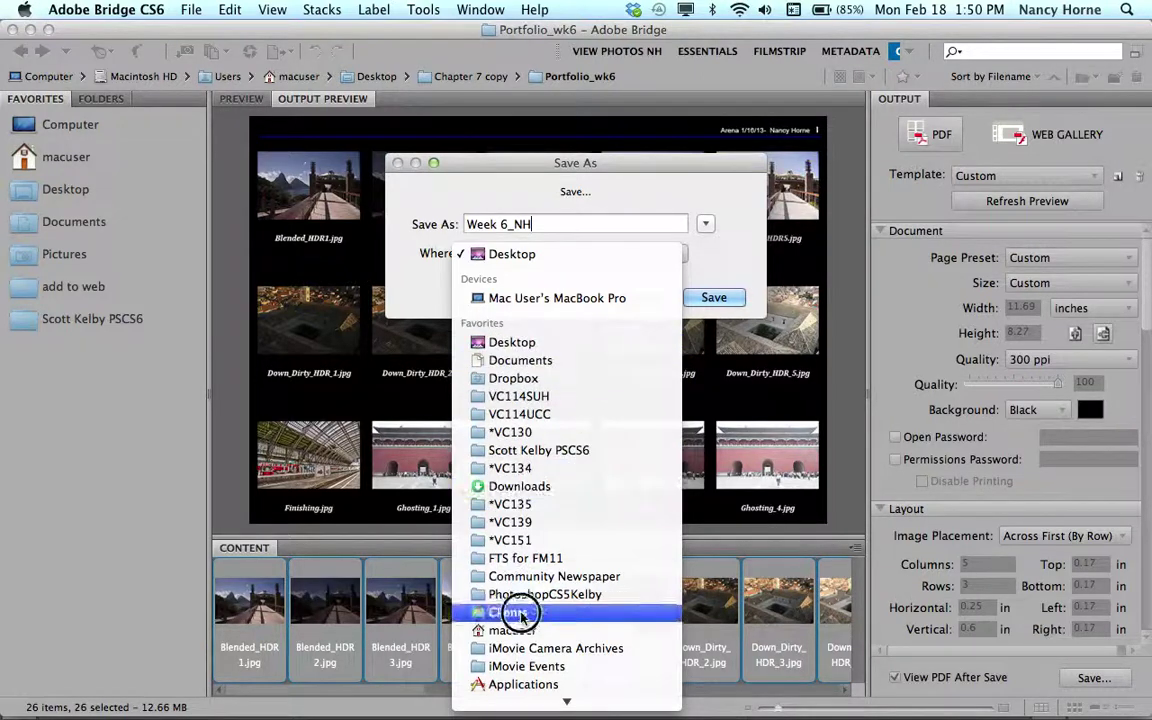
mouse_move(533, 707)
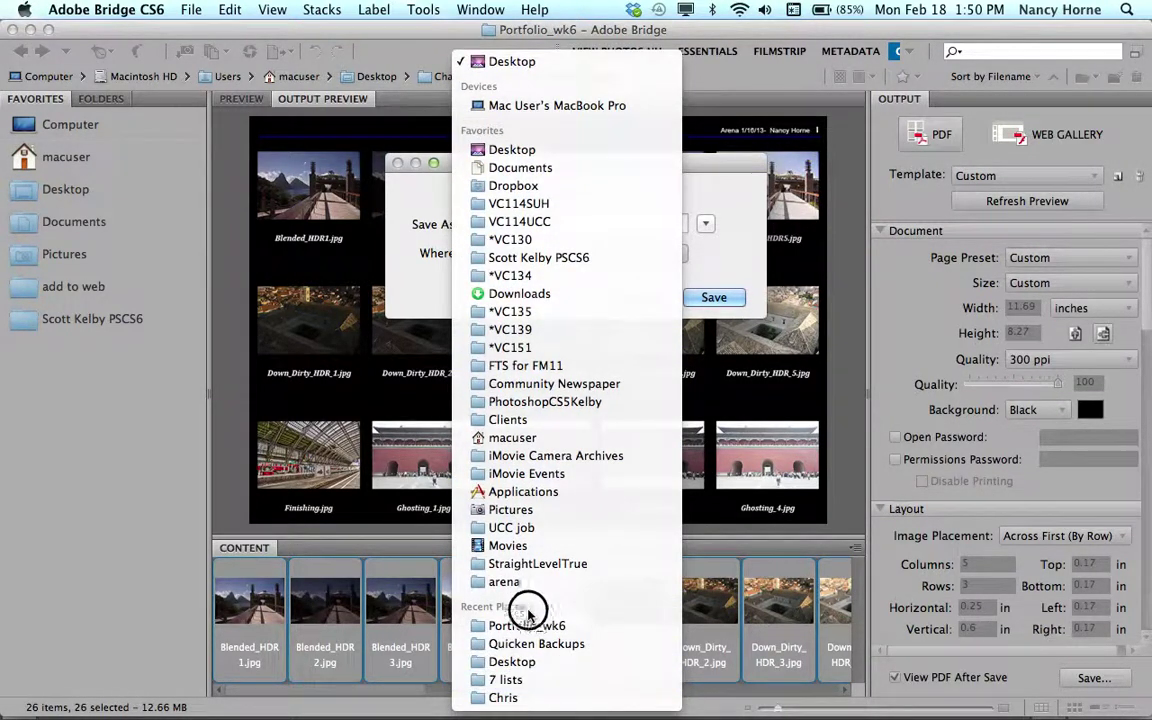
left_click(521, 626)
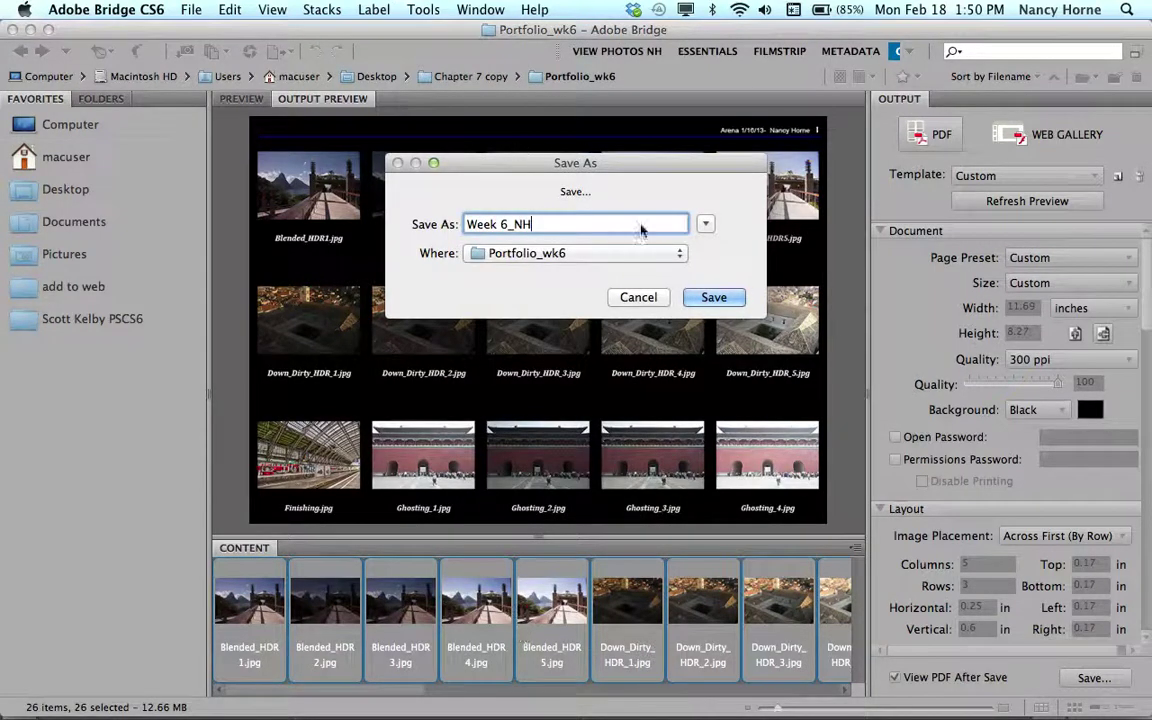
left_click(724, 298)
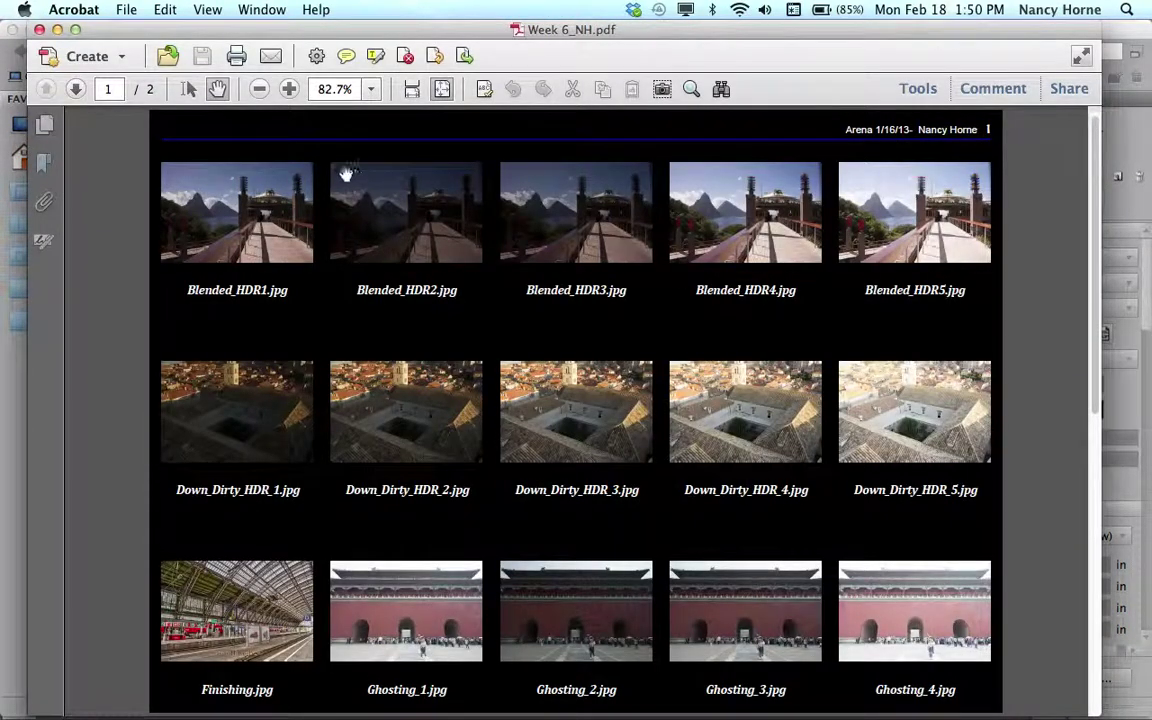
Go to page 2 of Week 6_NH.pdf to see the remaining 11 thumbnails
left_click(76, 91)
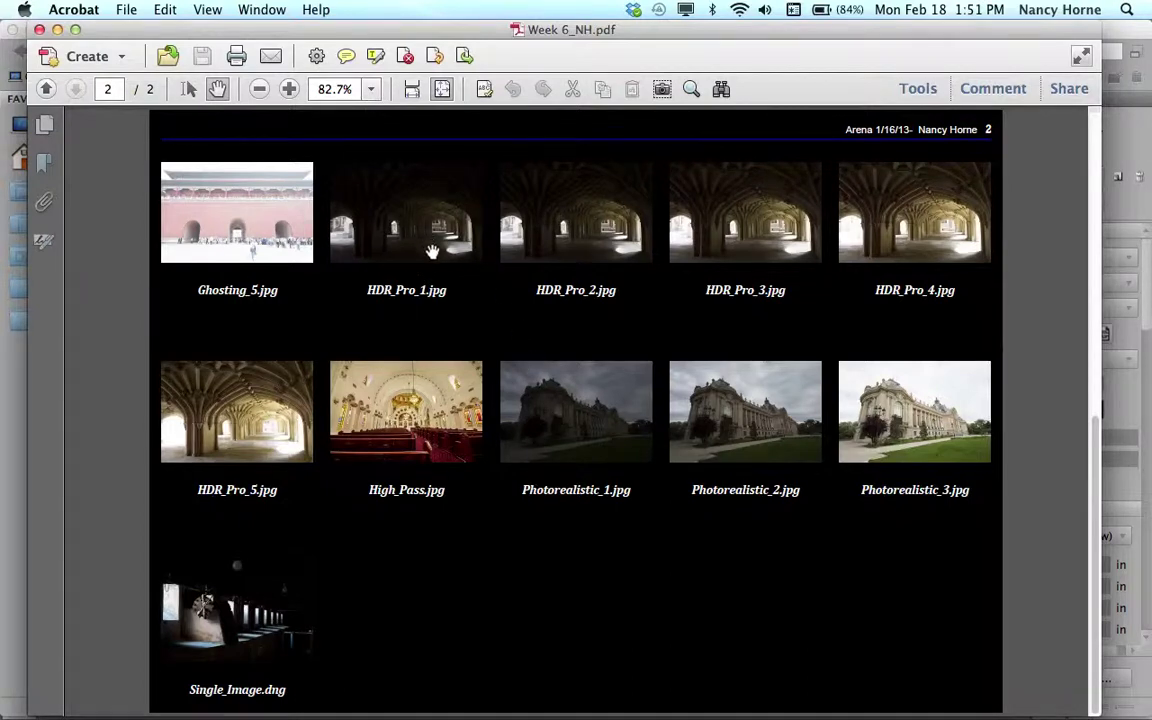
Look over the Save As variants offered for Week 6_NH.pdf
left_click(126, 9)
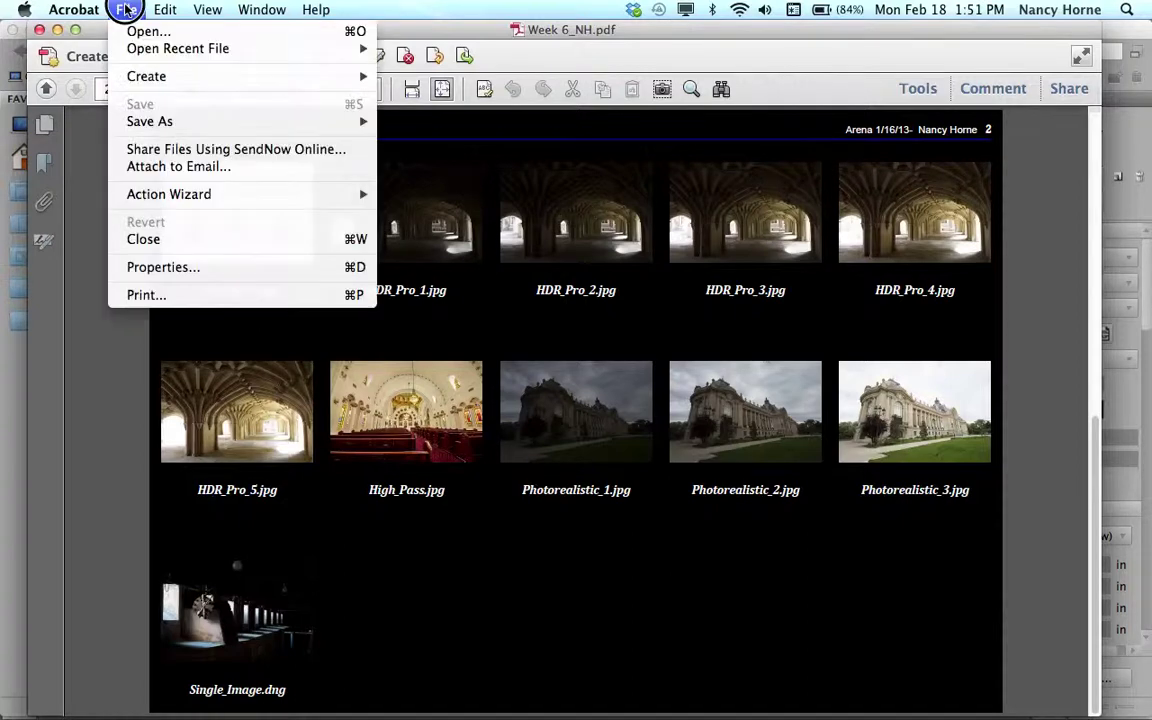
mouse_move(154, 121)
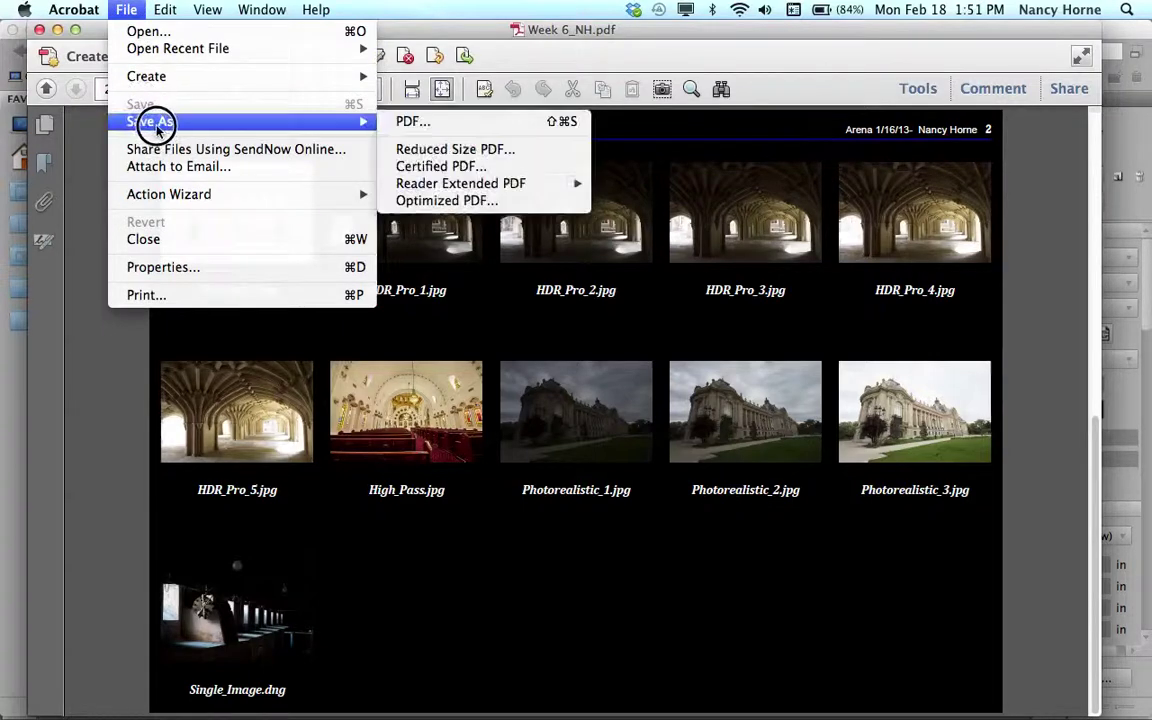
left_click(438, 121)
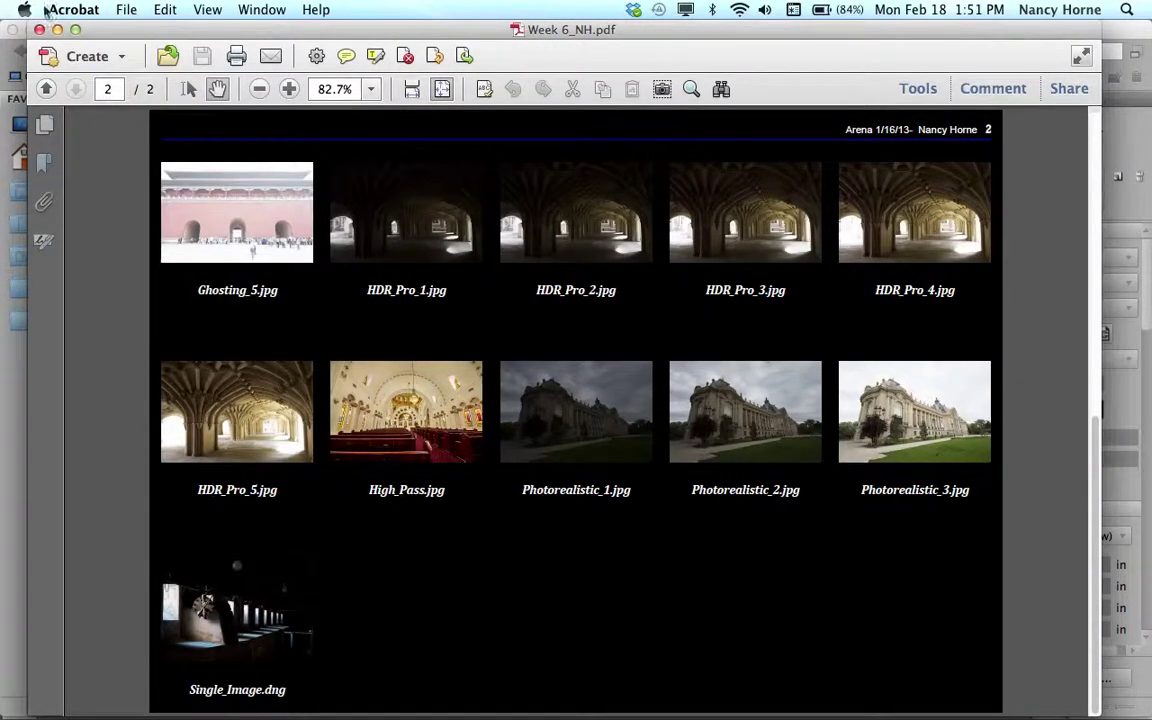
Check Acrobat's version details in About Acrobat, then return to the File menu
left_click(76, 10)
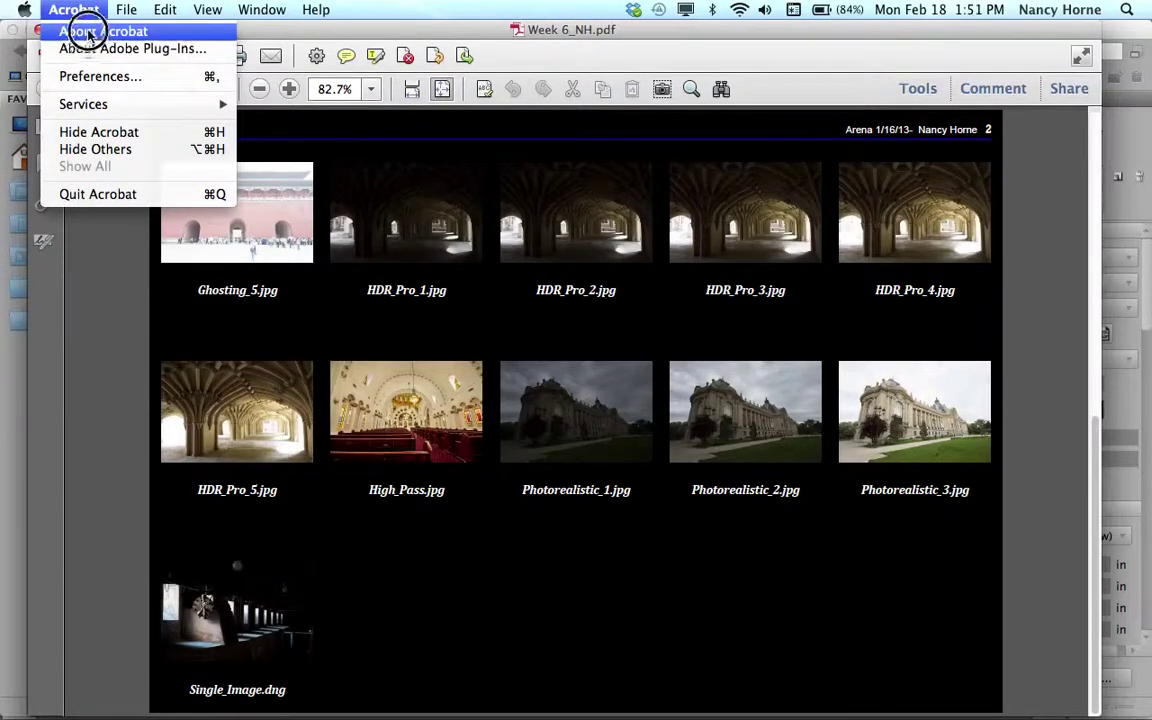
left_click(89, 33)
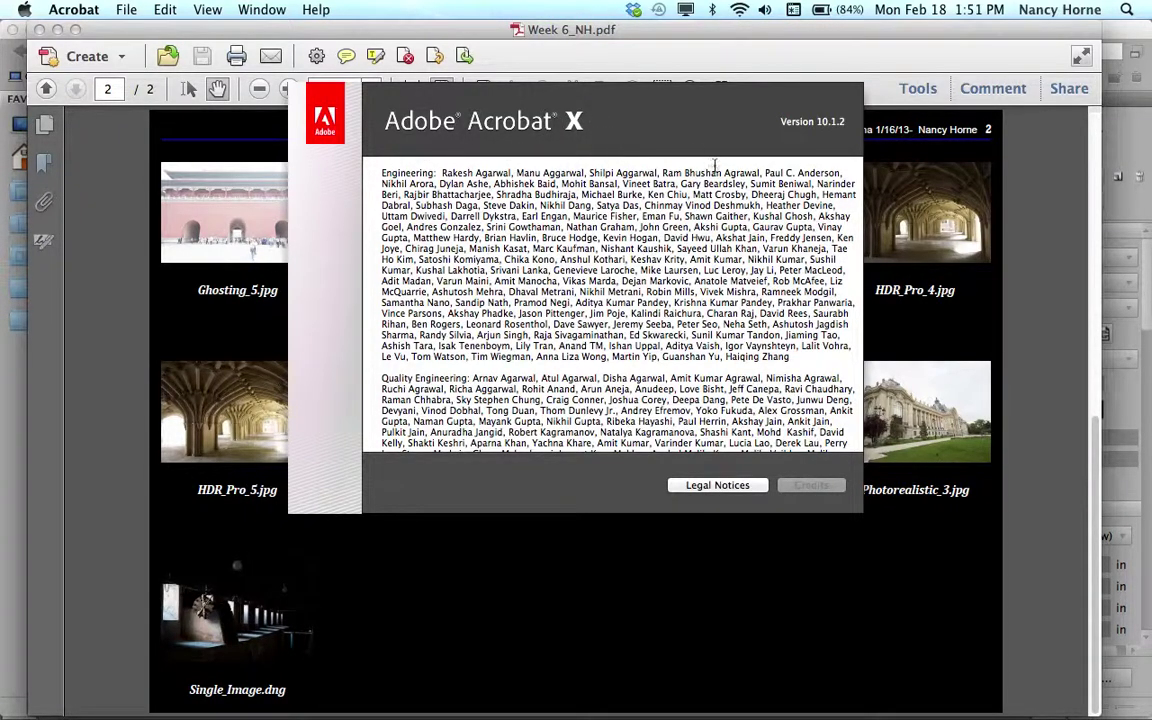
left_click(627, 134)
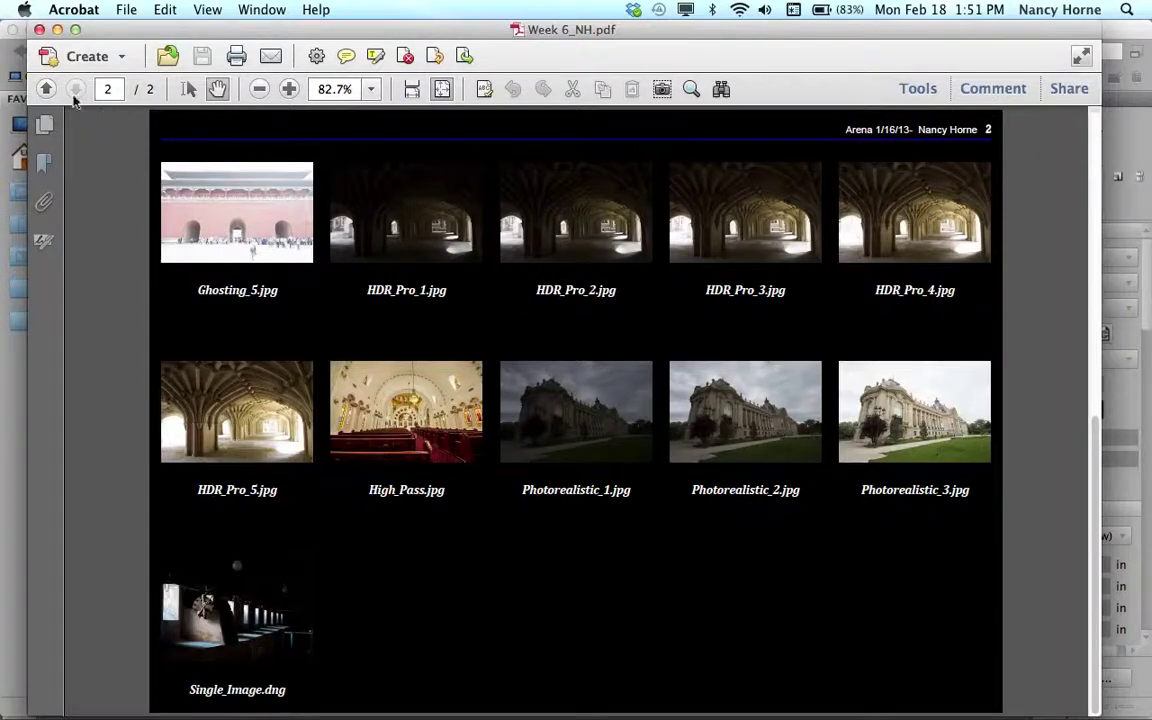
left_click(127, 11)
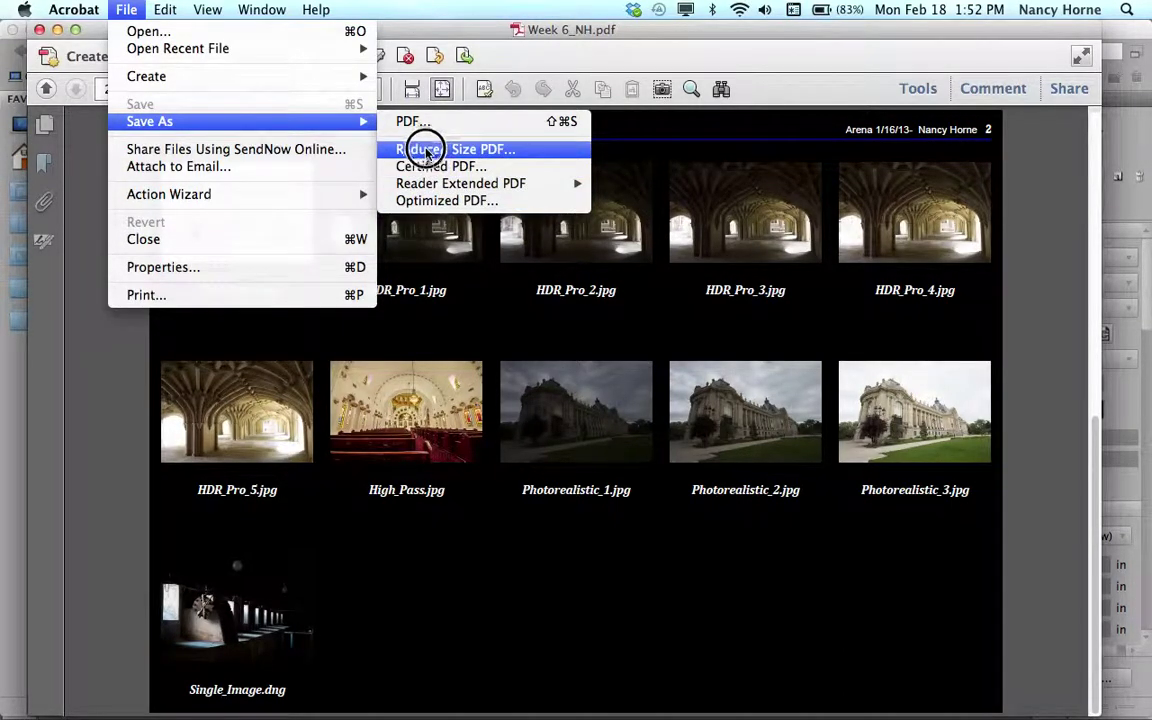
Save an Acrobat 8.0-compatible reduced-size copy named Week 6_NHred.pdf in Portfolio_wk6
left_click(440, 153)
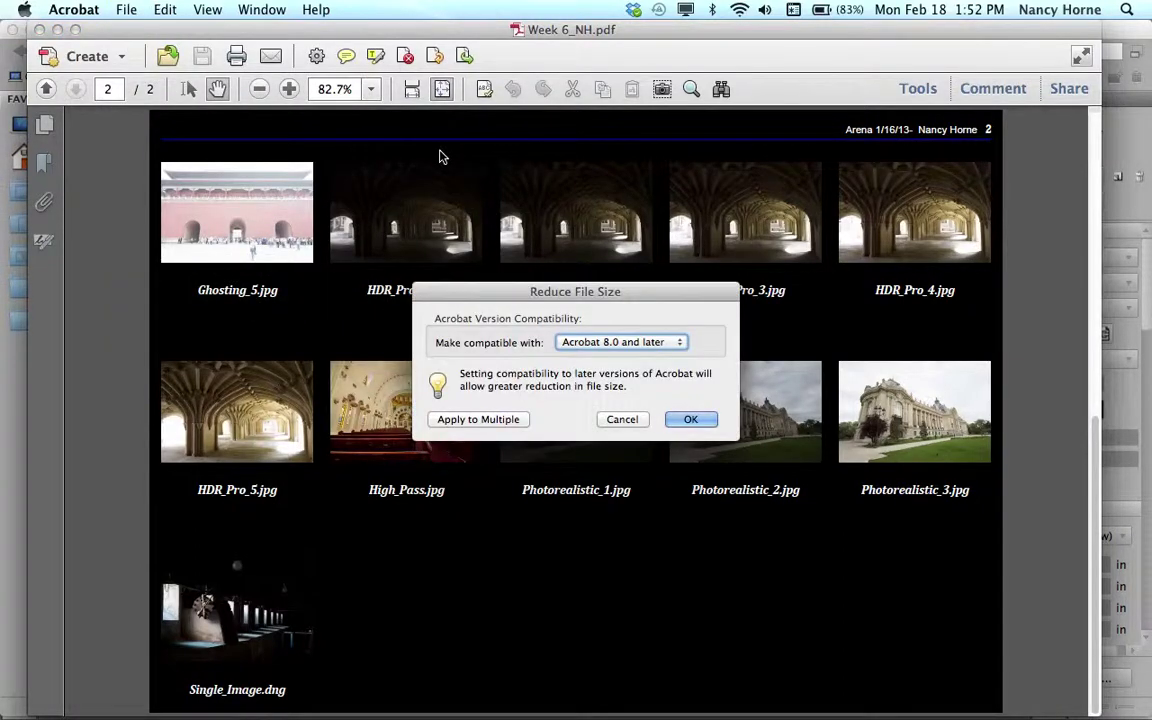
left_click(688, 420)
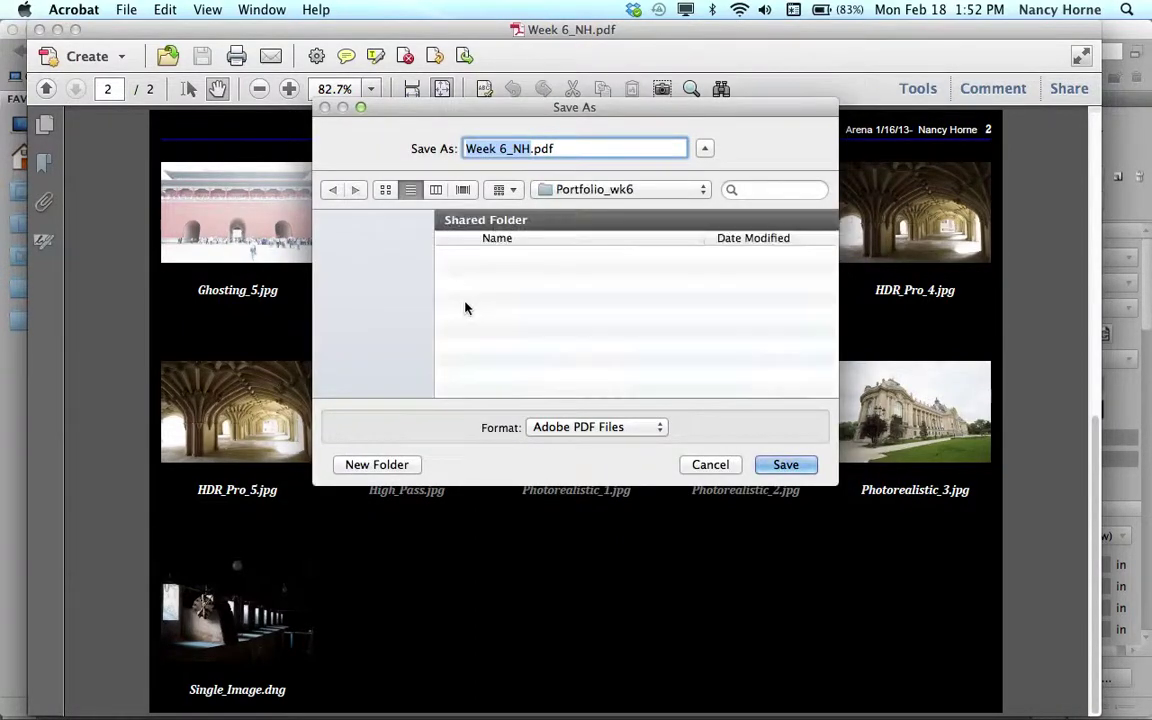
left_click(531, 148)
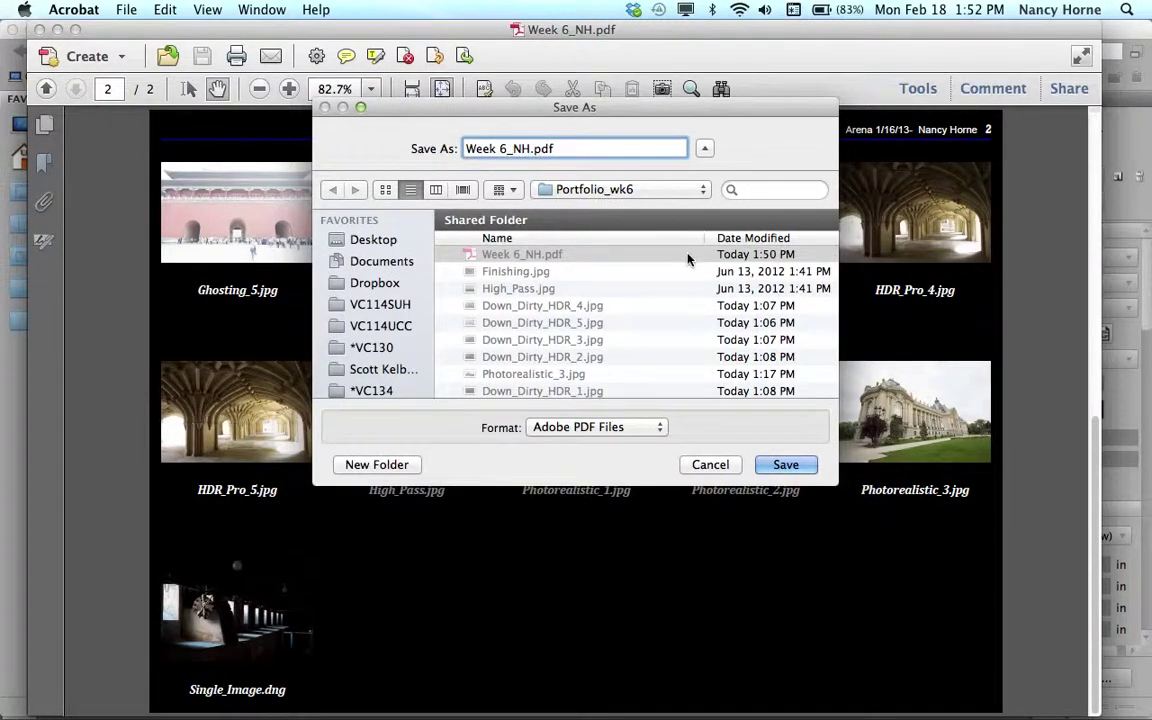
type("red")
left_click(785, 466)
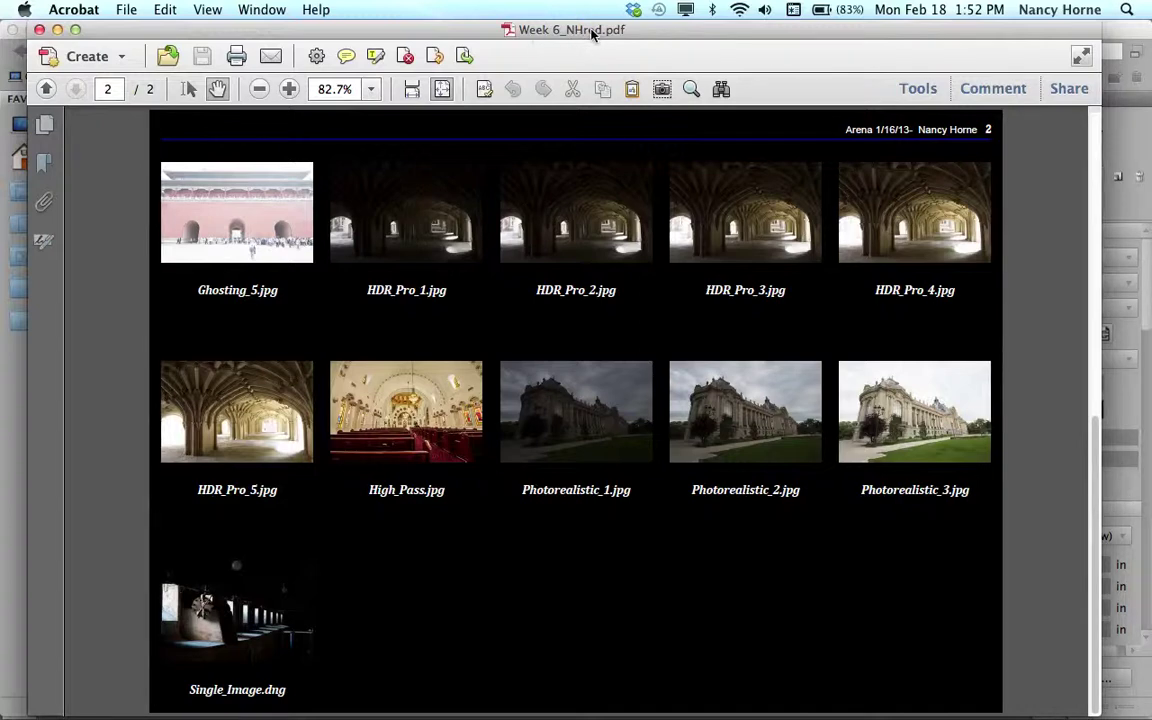
Reopen the original Week 6_NH.pdf from the recent files list
left_click(125, 10)
mouse_move(138, 50)
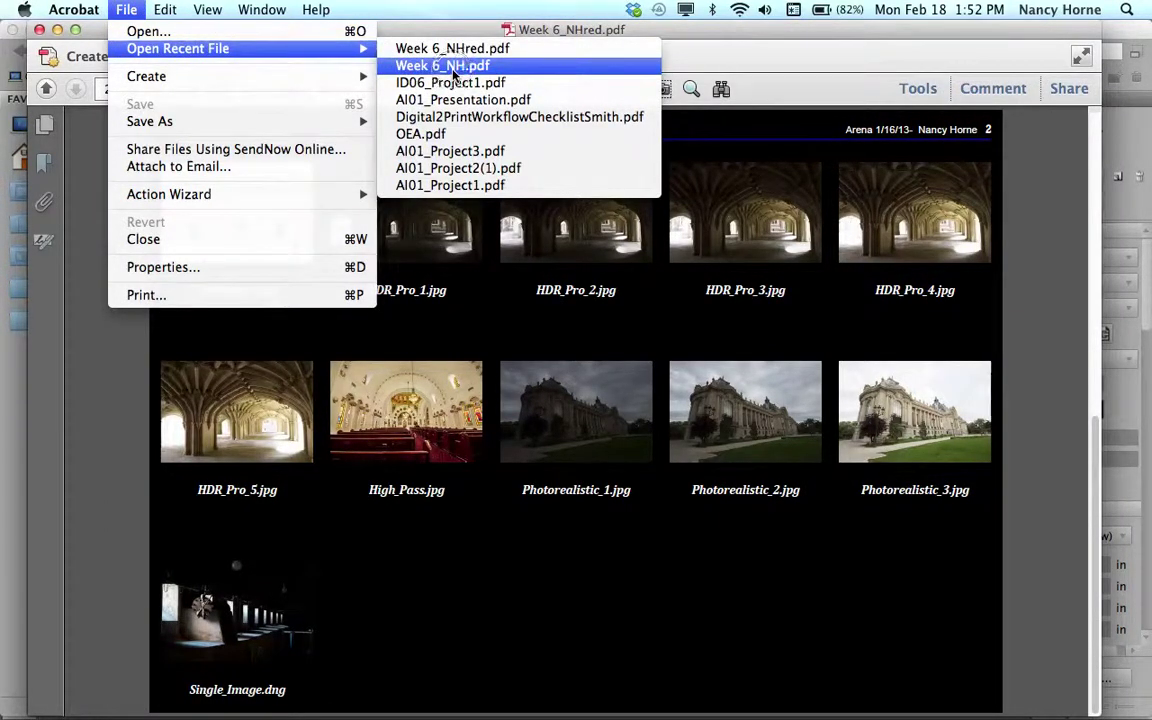
left_click(424, 68)
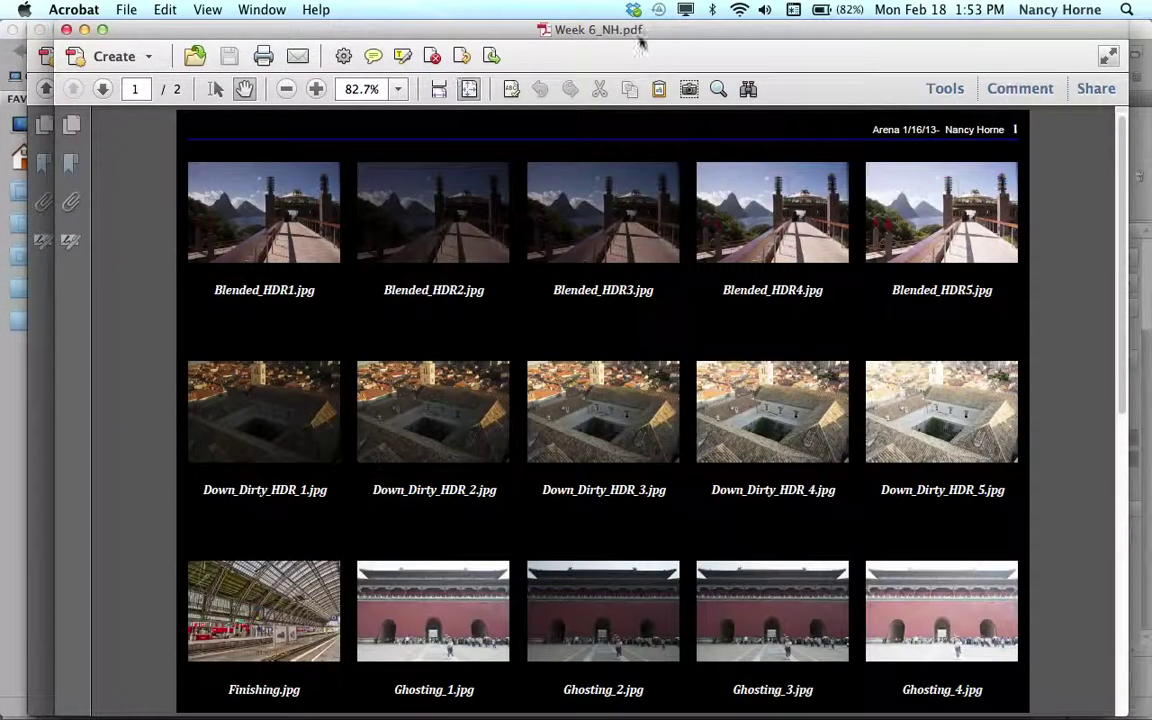
Bring up the Save As variants and point at Optimized PDF
left_click(125, 10)
mouse_move(147, 121)
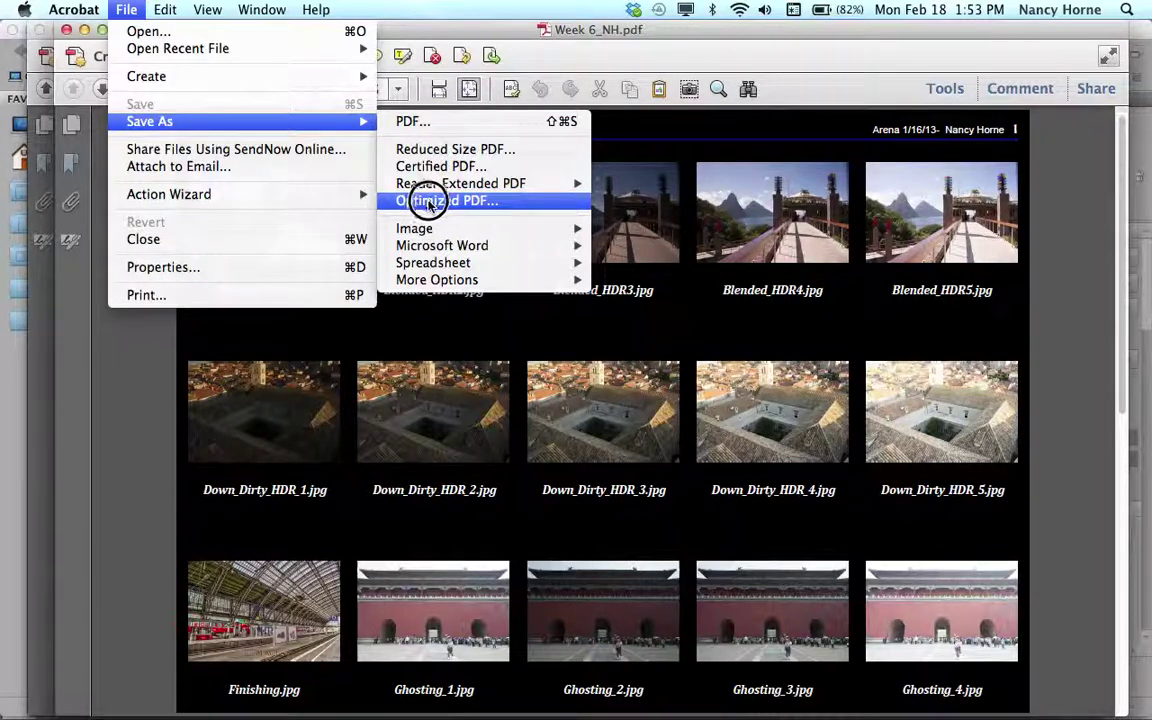
mouse_move(432, 247)
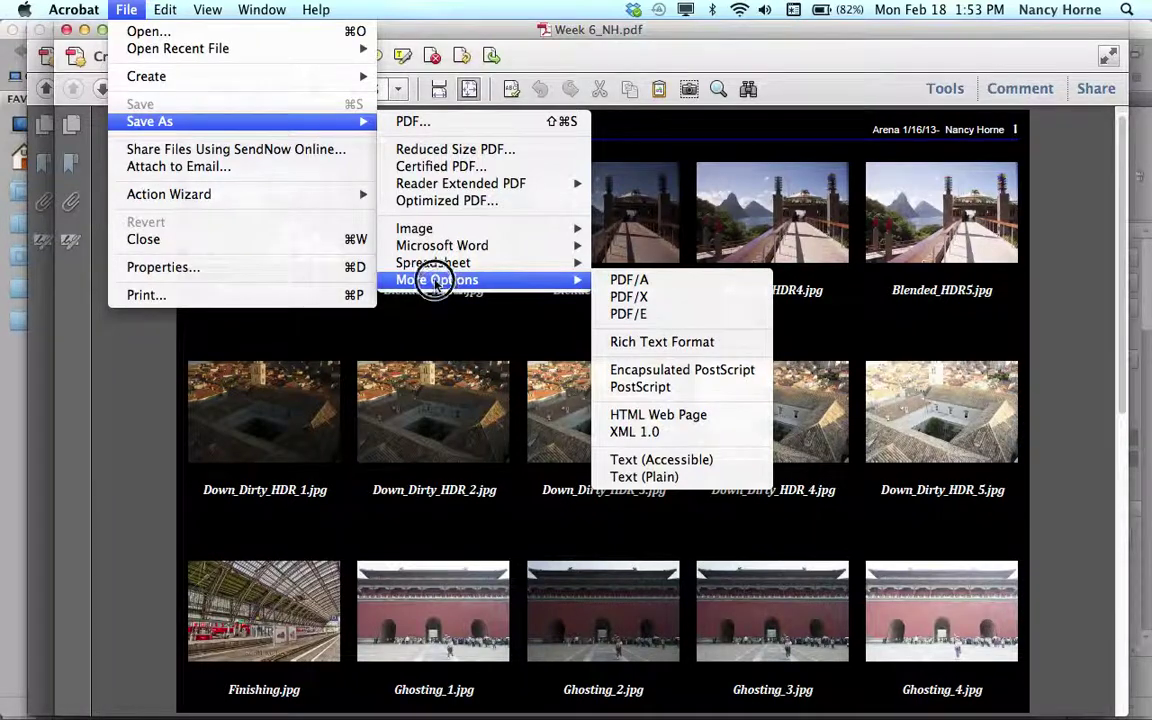
Save an optimized copy with default optimizer settings as Week 6_NHopt.pdf in Portfolio_wk6
left_click(410, 205)
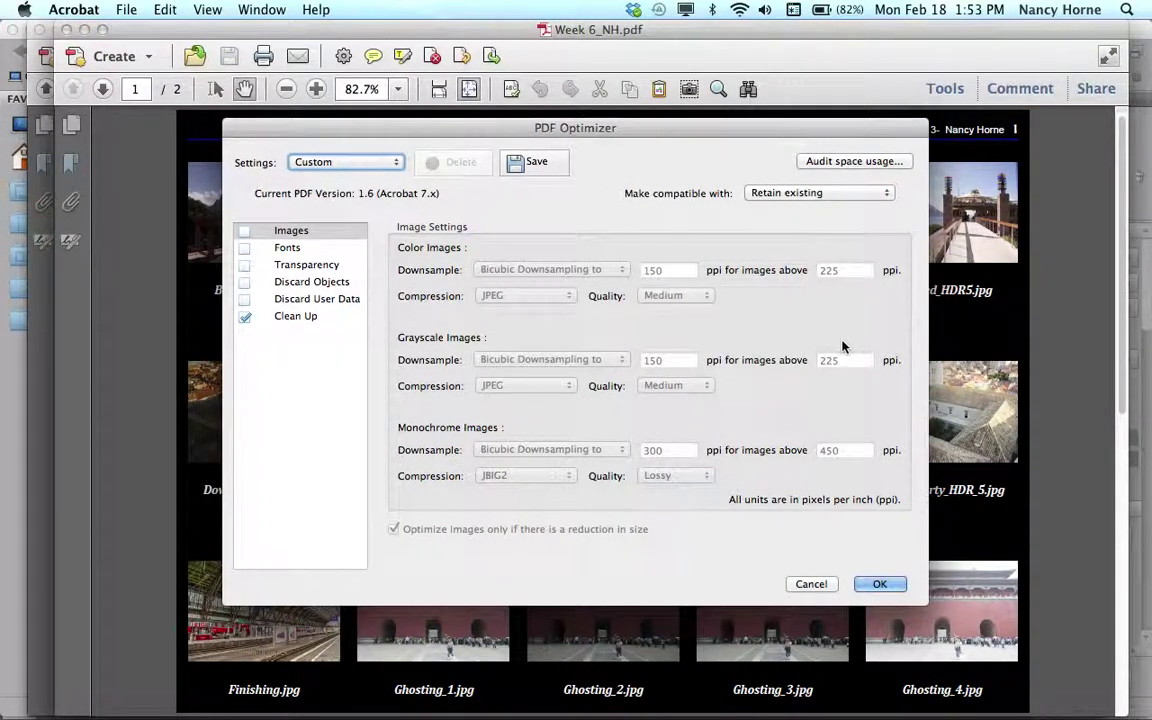
left_click(879, 585)
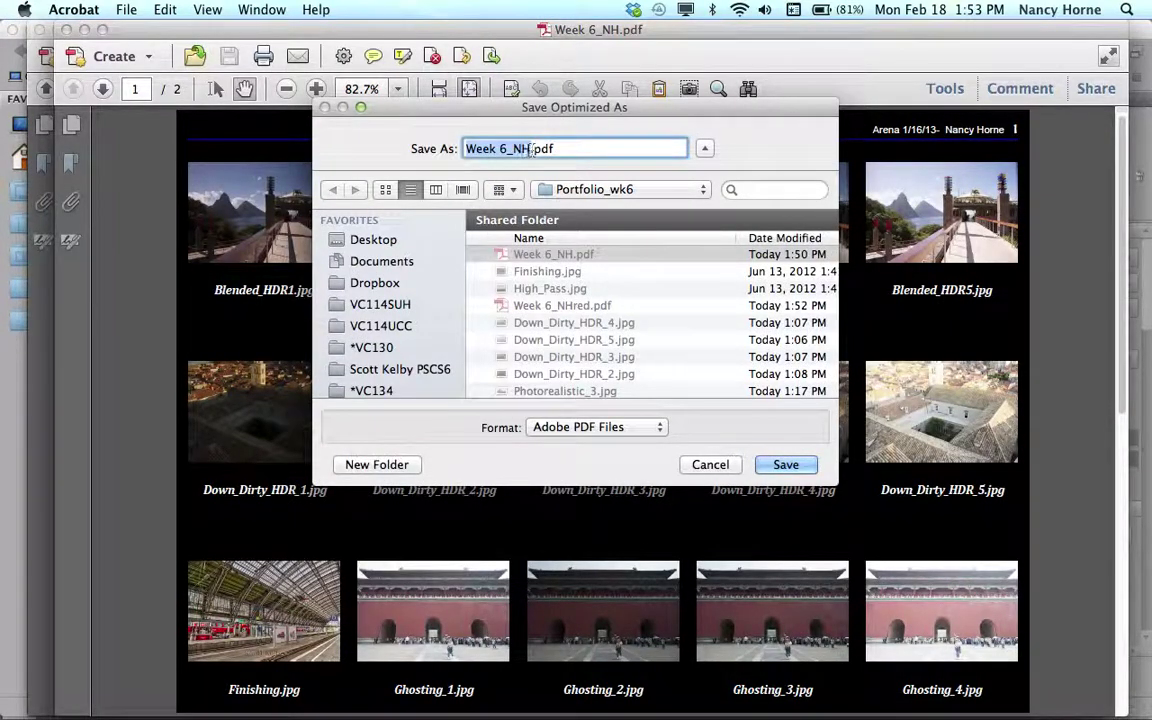
left_click(531, 148)
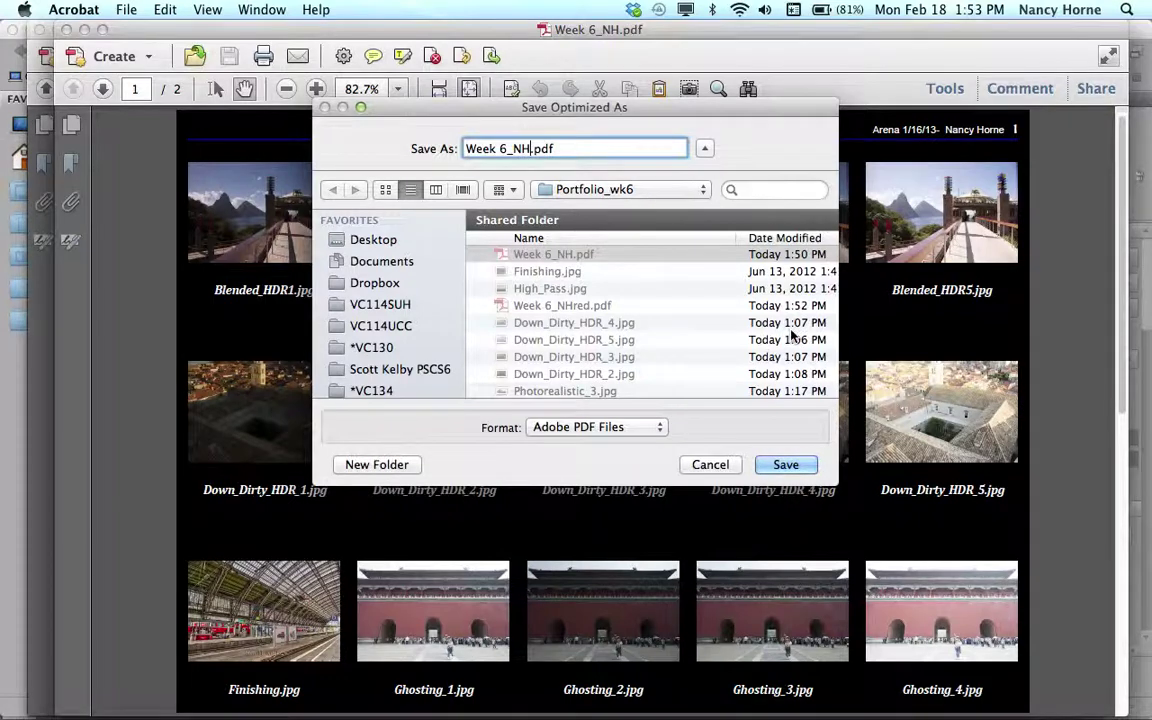
type("opt")
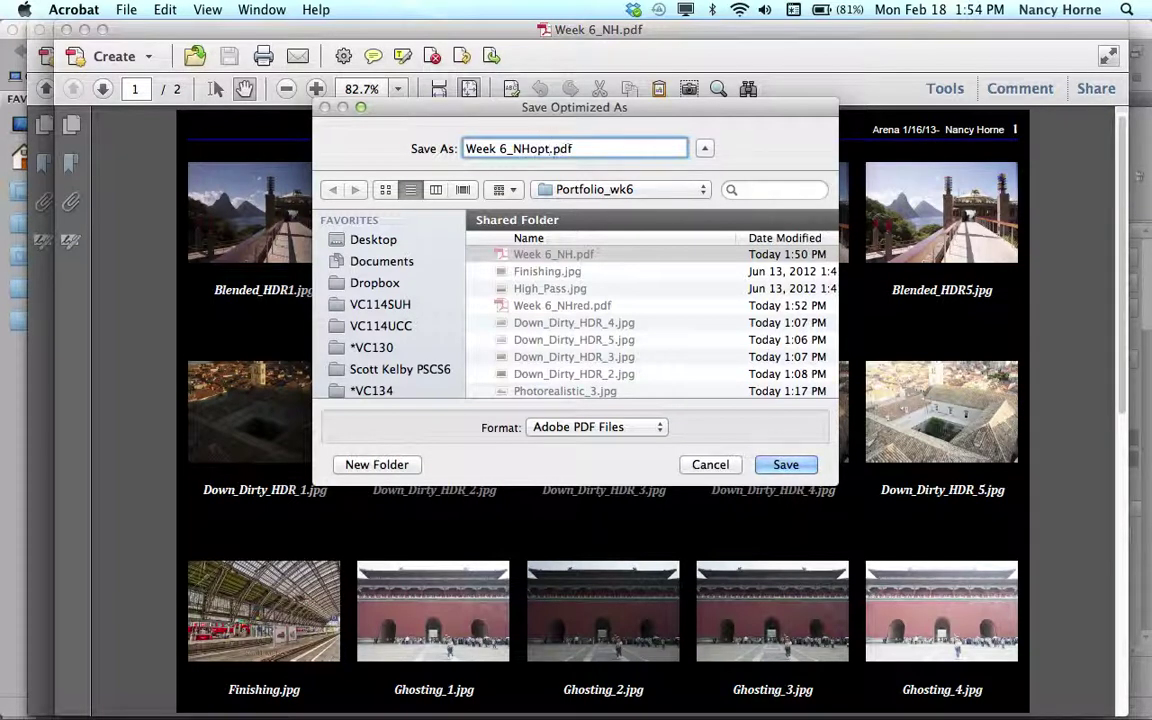
left_click(787, 465)
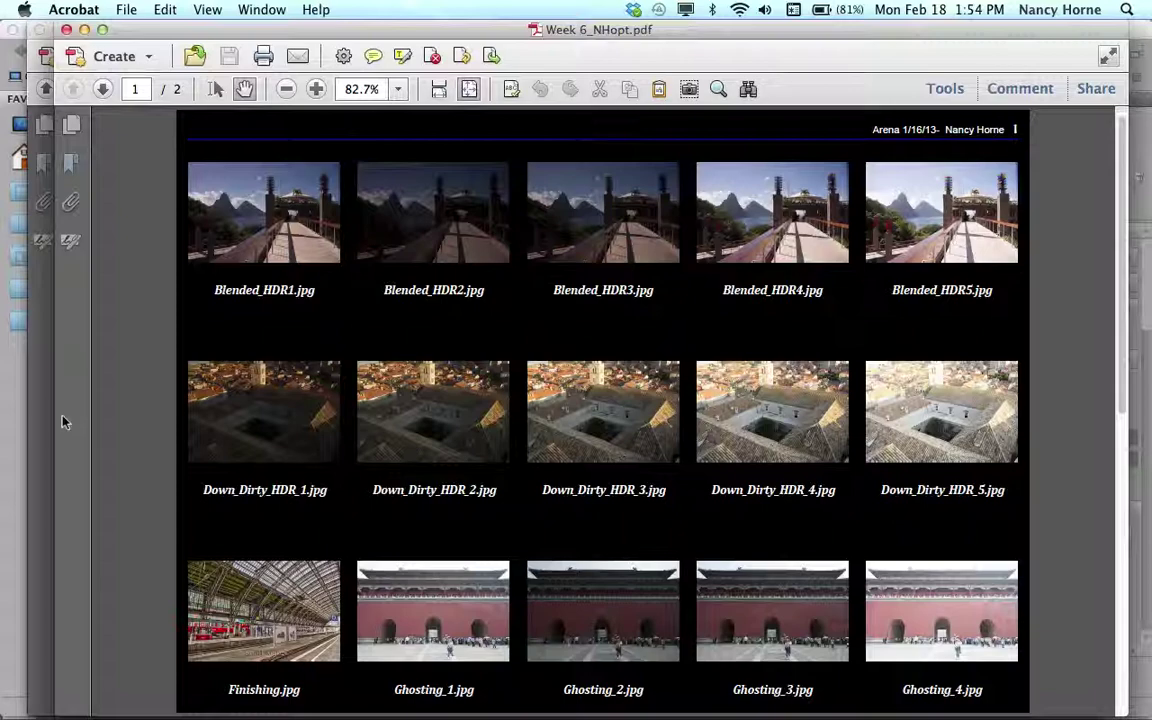
Switch from Acrobat to the Finder file list
key("super+Tab")
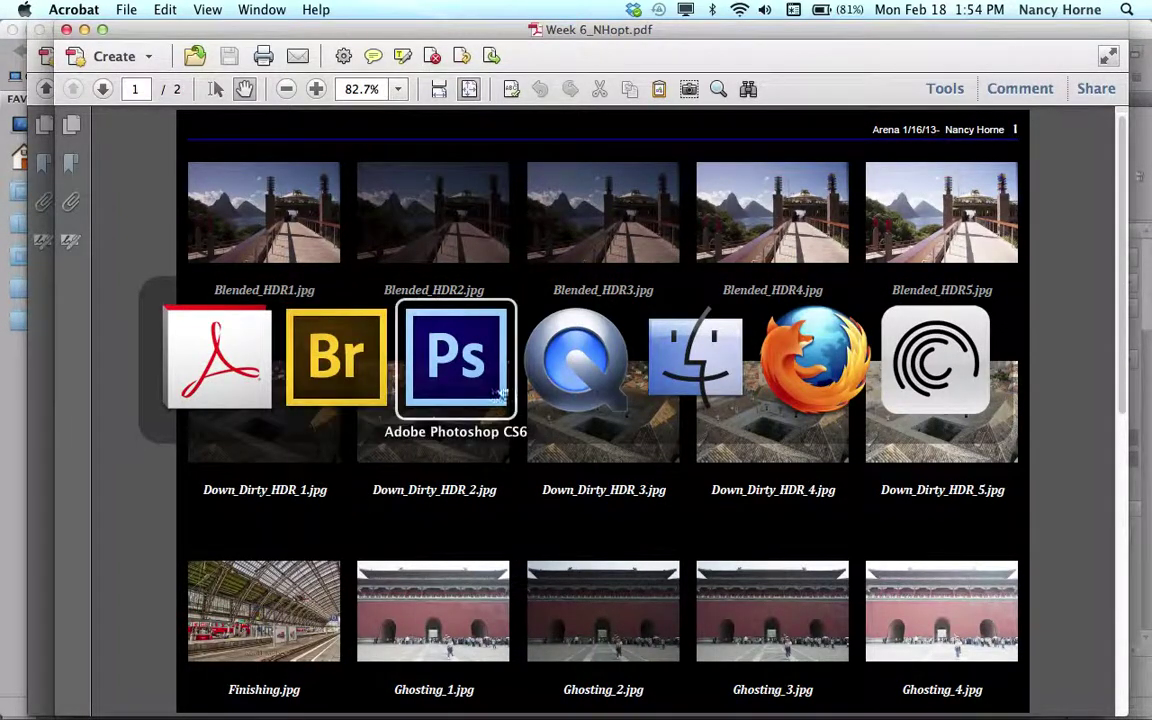
left_click(691, 341)
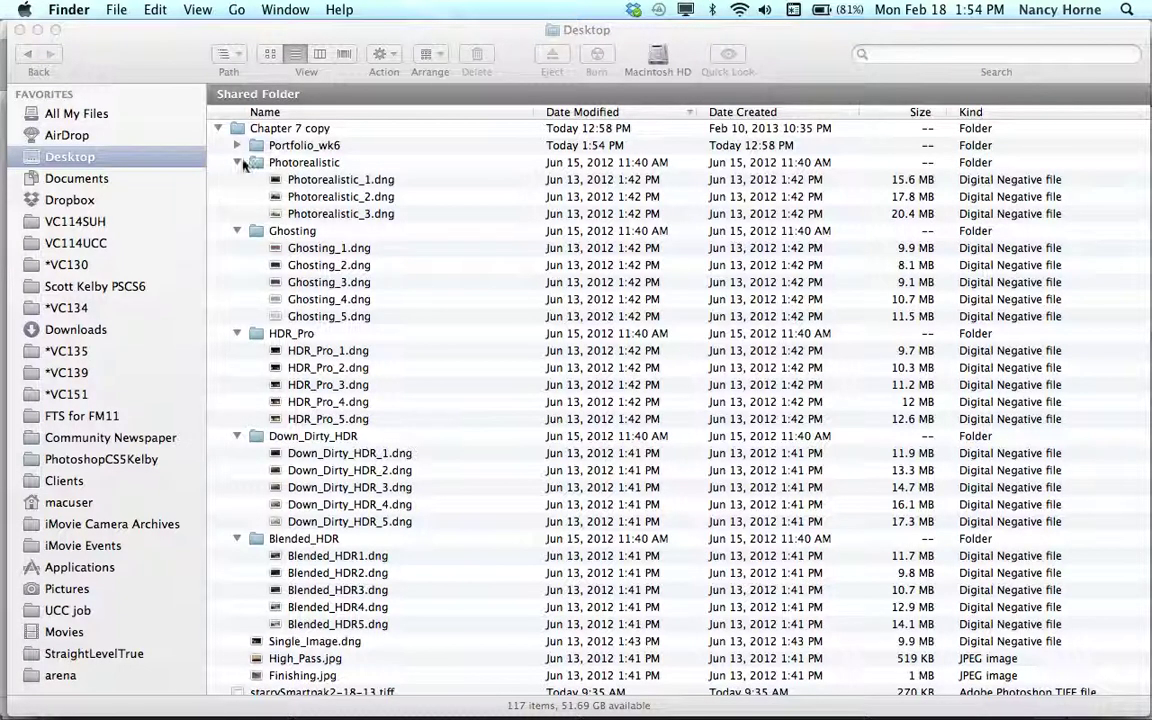
left_click(237, 165)
Collapse the Photorealistic and Ghosting folders and expand Portfolio_wk6 to show its PDFs
left_click(237, 164)
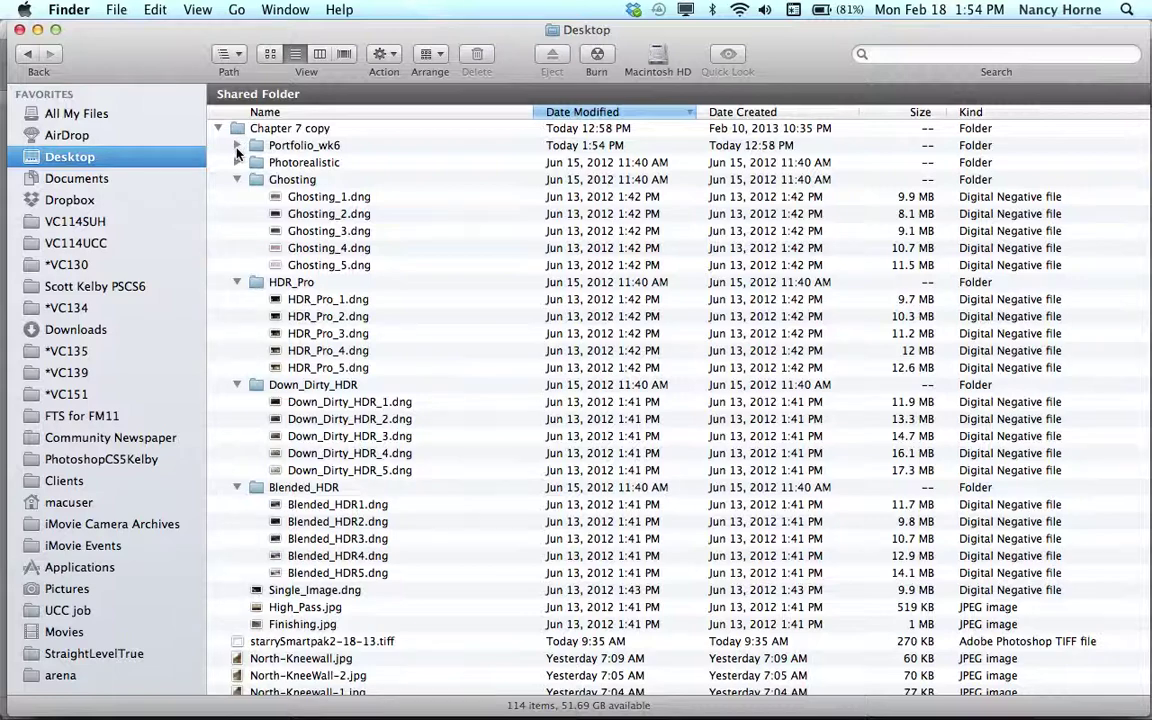
left_click(237, 179)
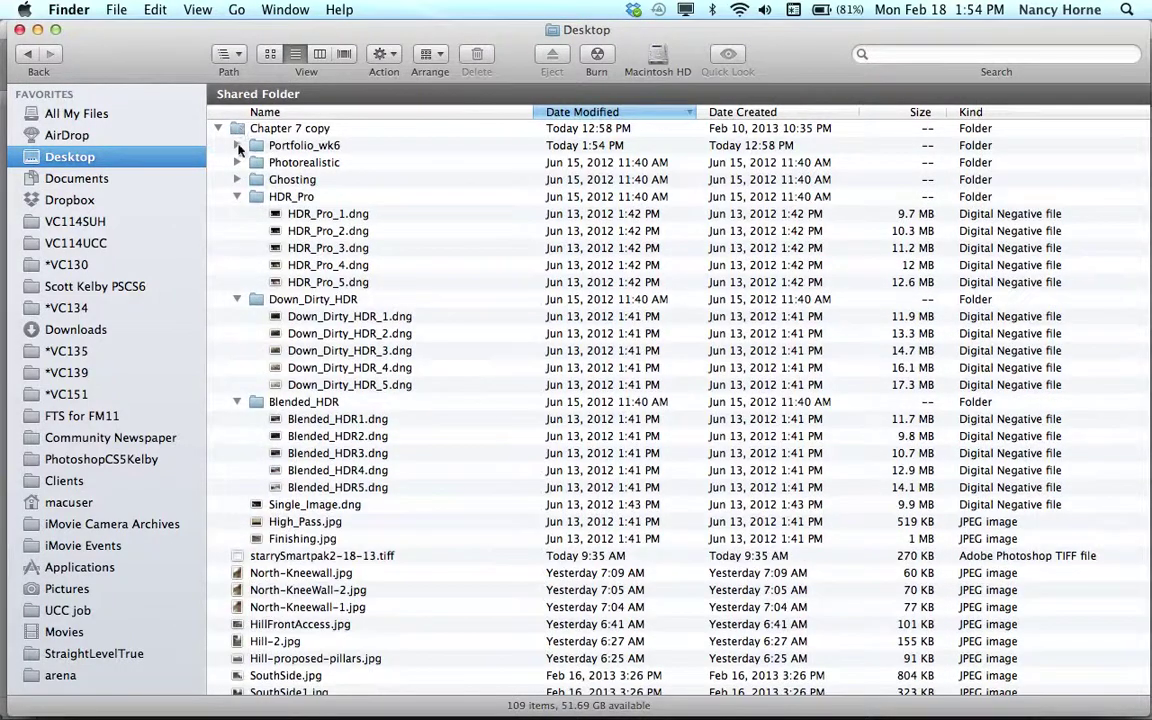
left_click(237, 146)
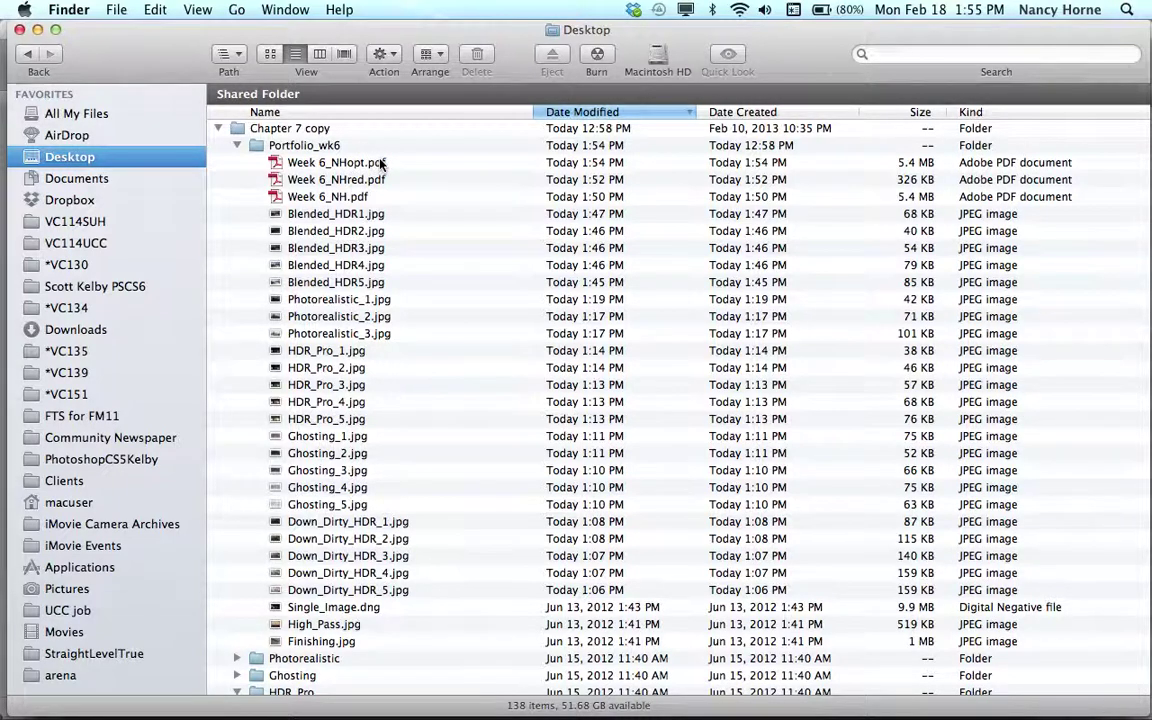
left_click(368, 162)
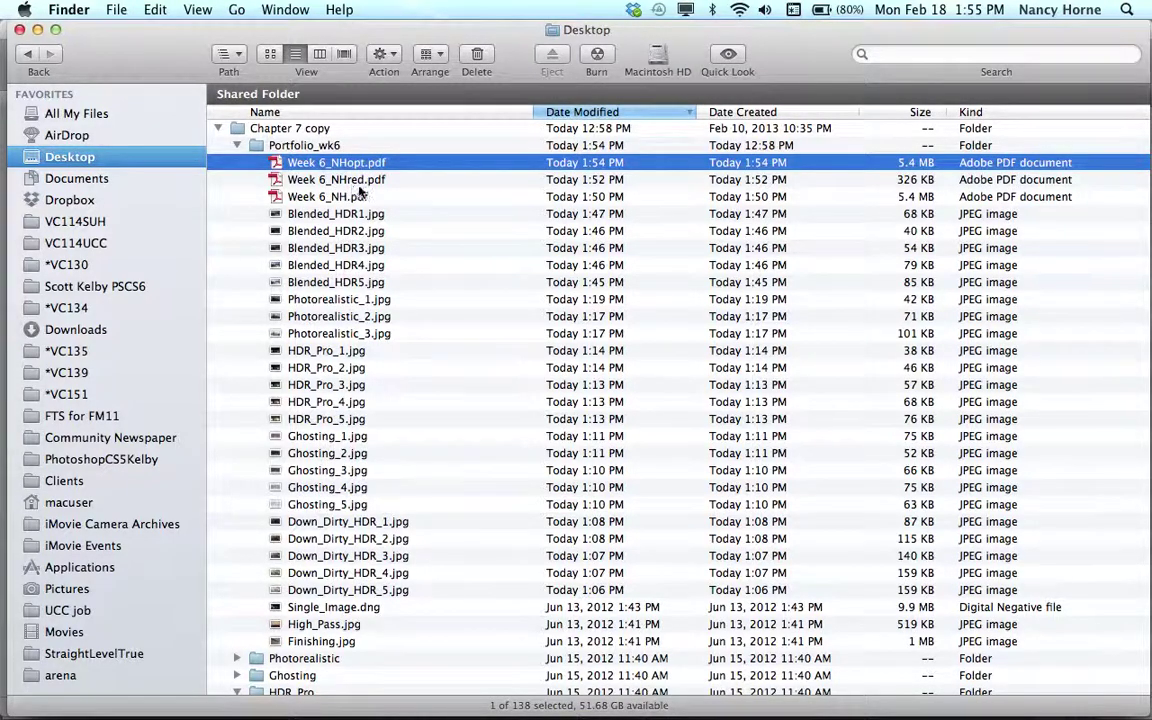